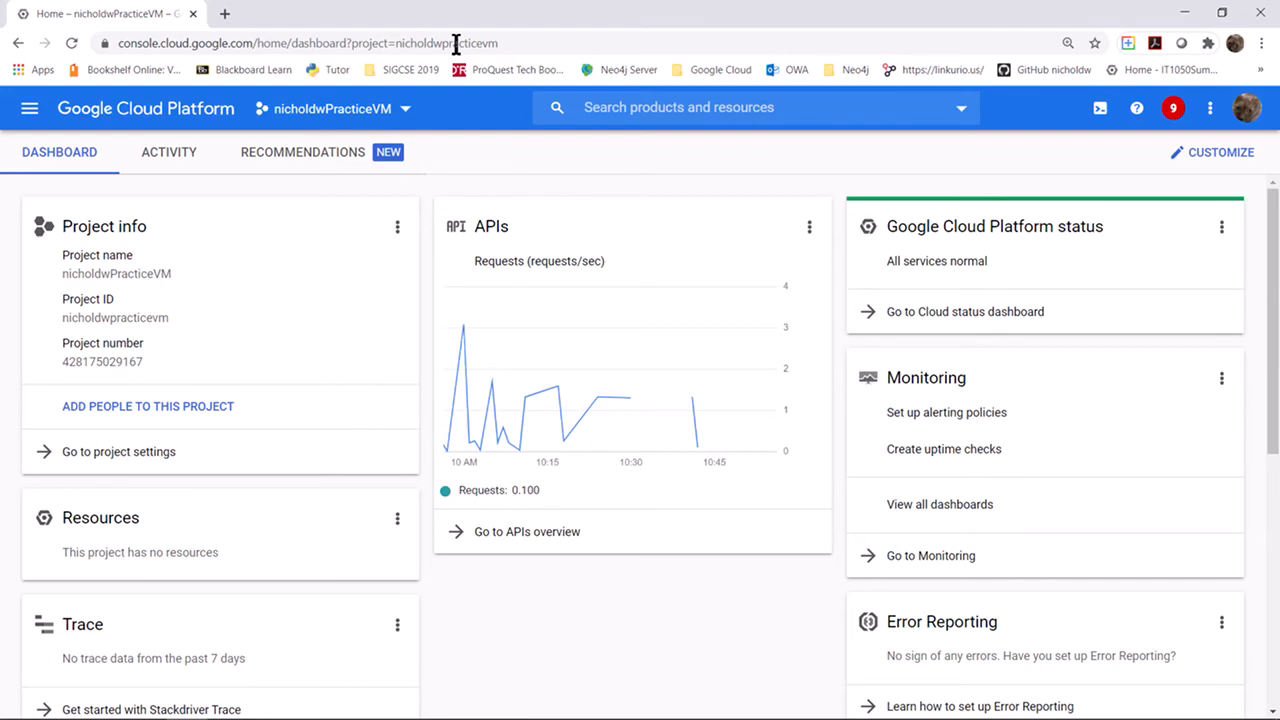
Step: Review the overview of the project's linked billing account, including its costs and promotional credits
click(29, 114)
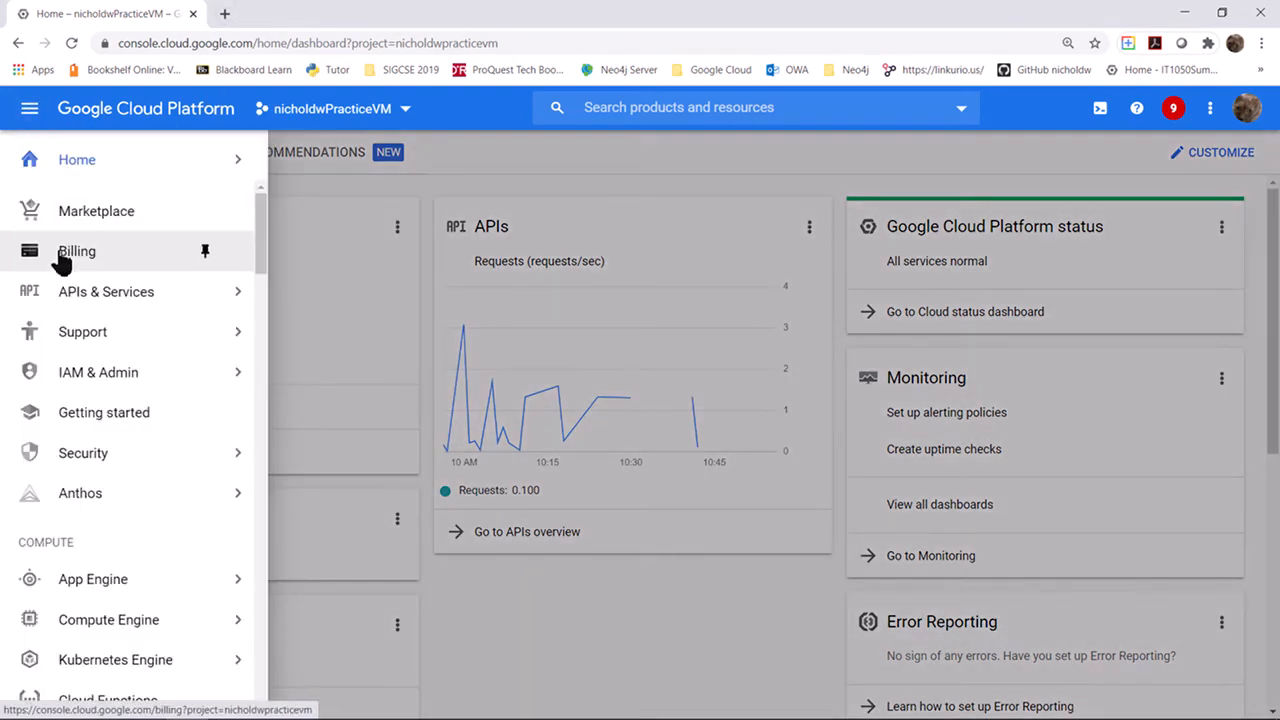
click(62, 255)
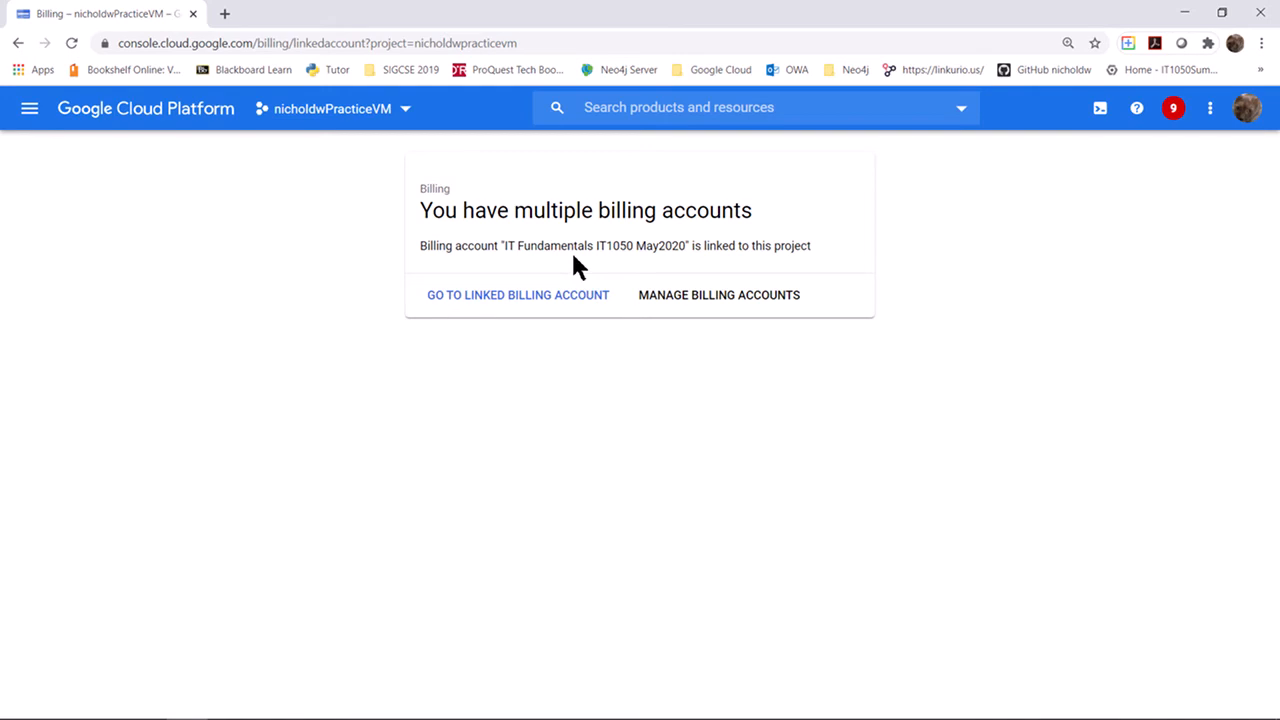
click(544, 300)
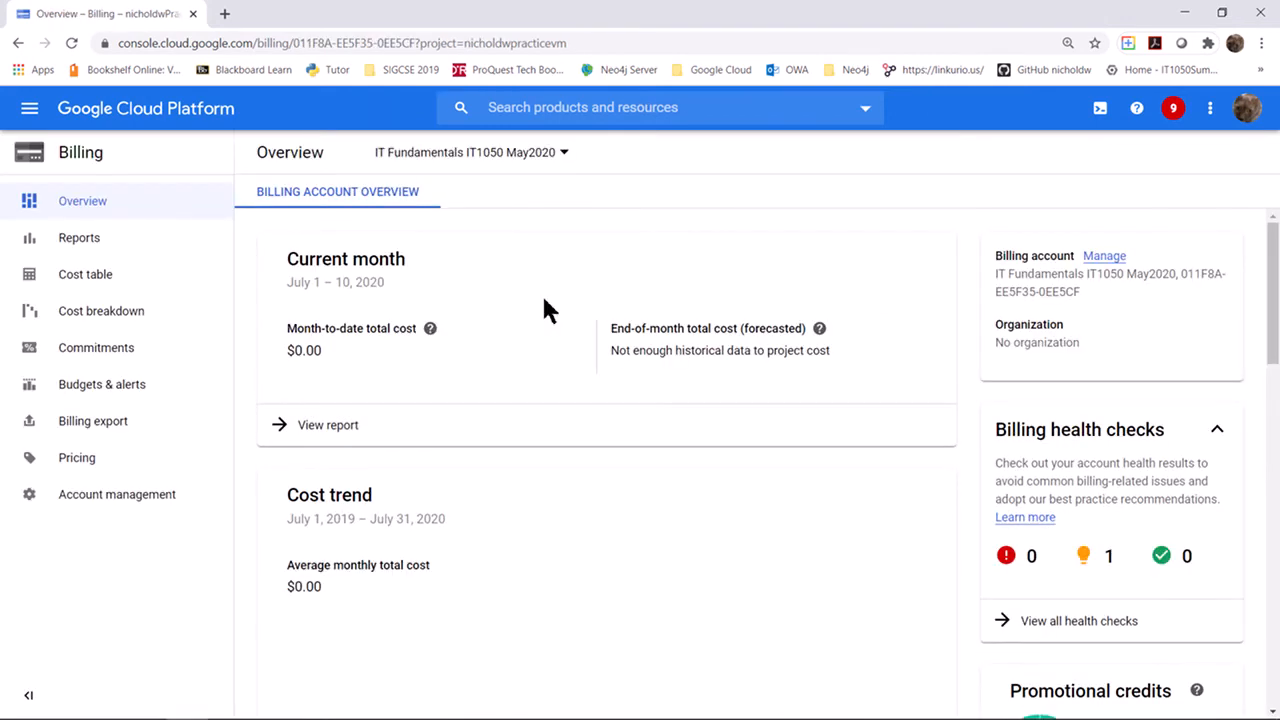
scroll(544, 299, down, 5)
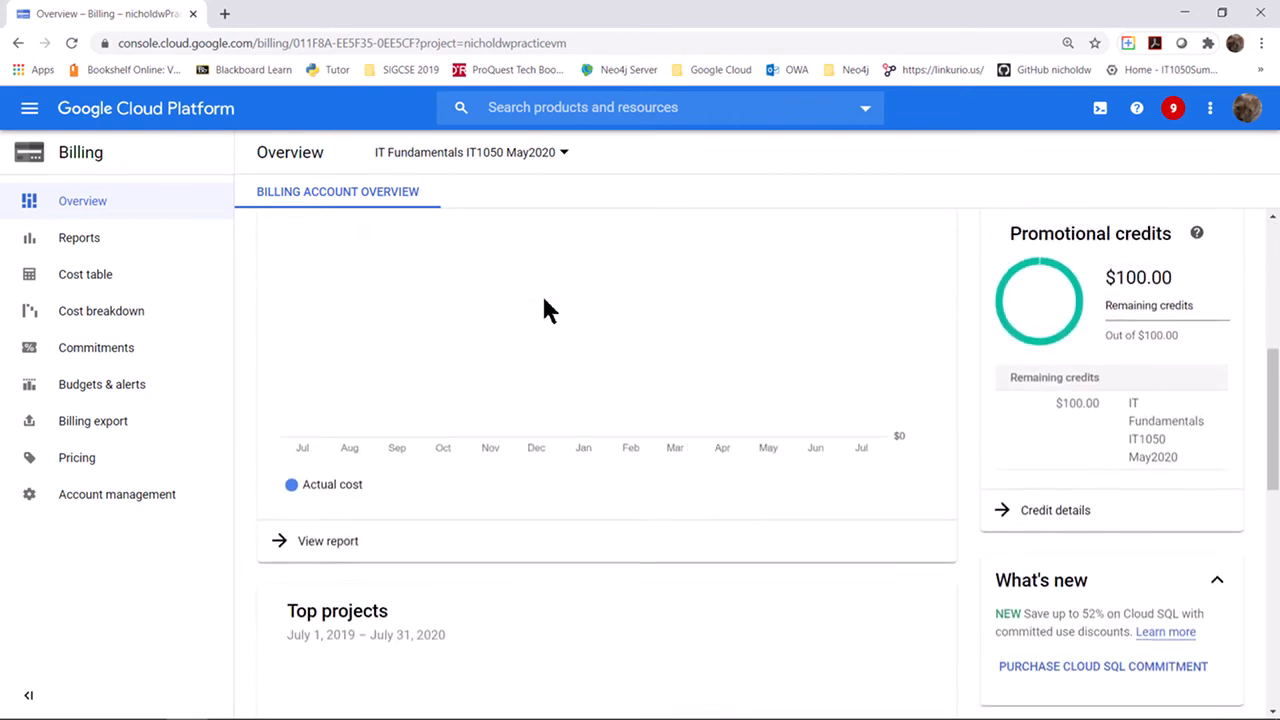
scroll(544, 300, up, 1)
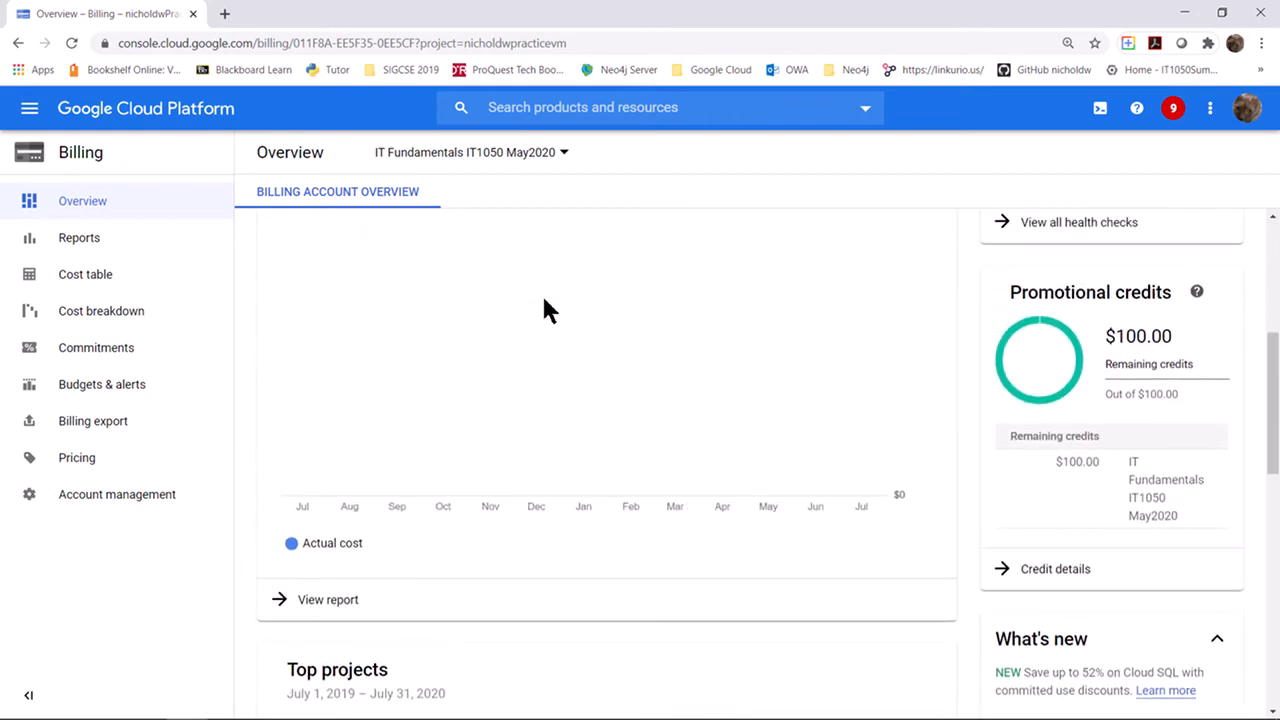
scroll(544, 300, up, 5)
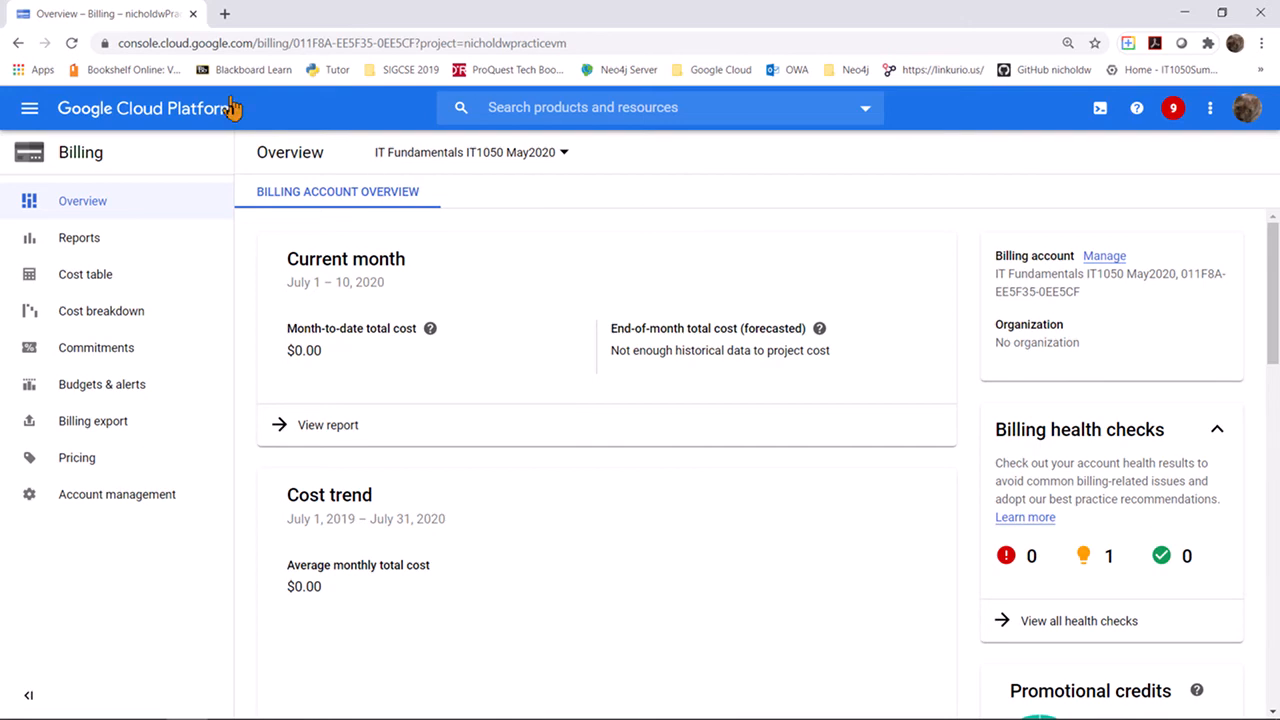
Step: Go to the Compute Engine VM instances page and start creating a new VM instance
click(33, 110)
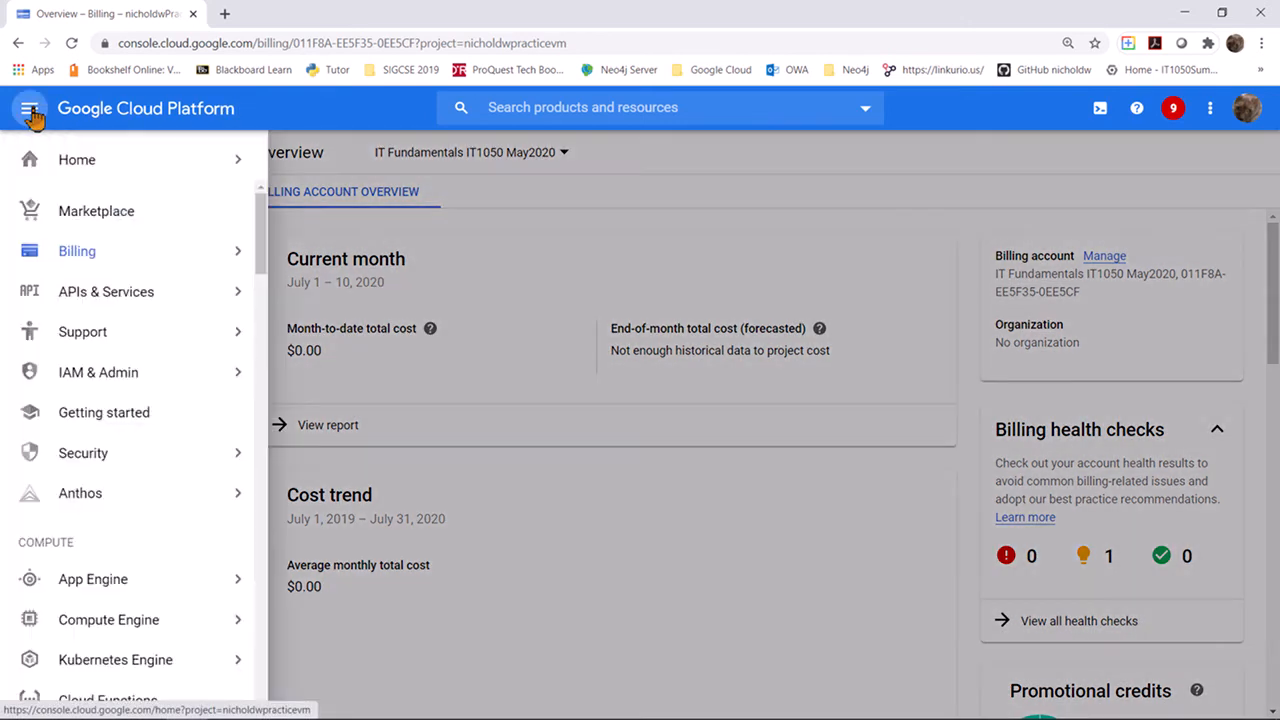
scroll(70, 452, down, 1)
mouse_move(84, 478)
mouse_move(88, 512)
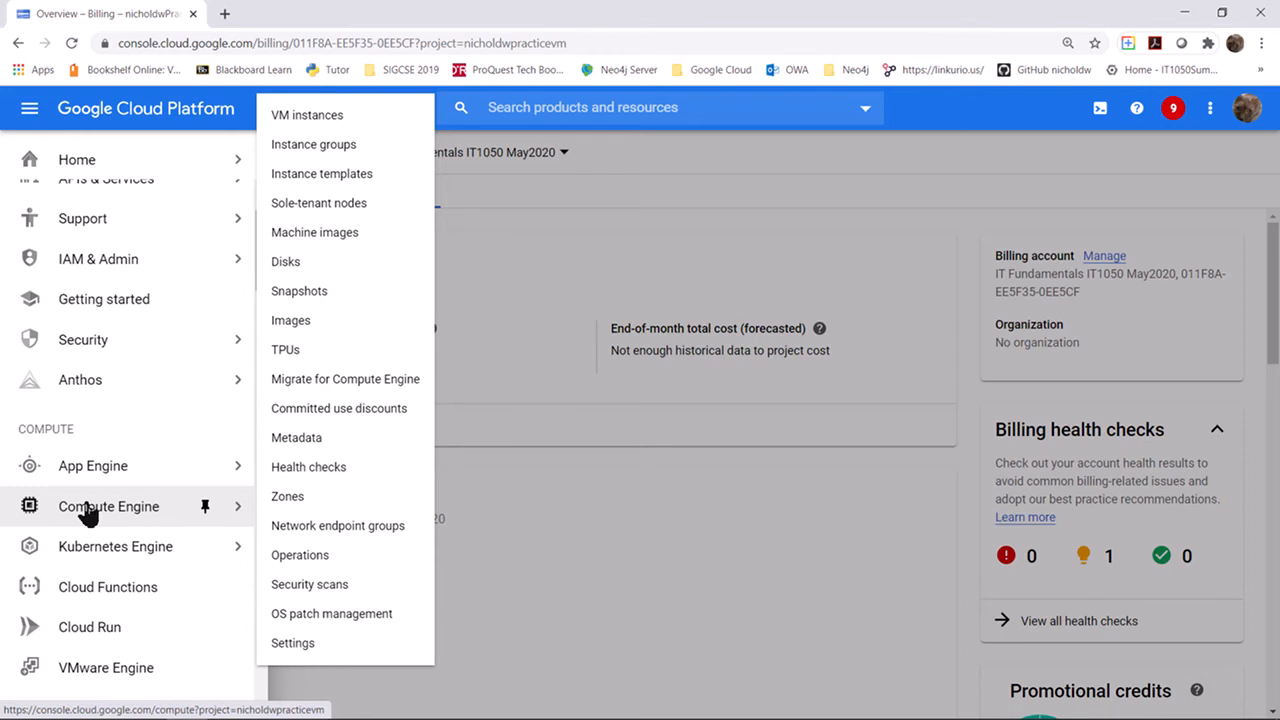
click(320, 118)
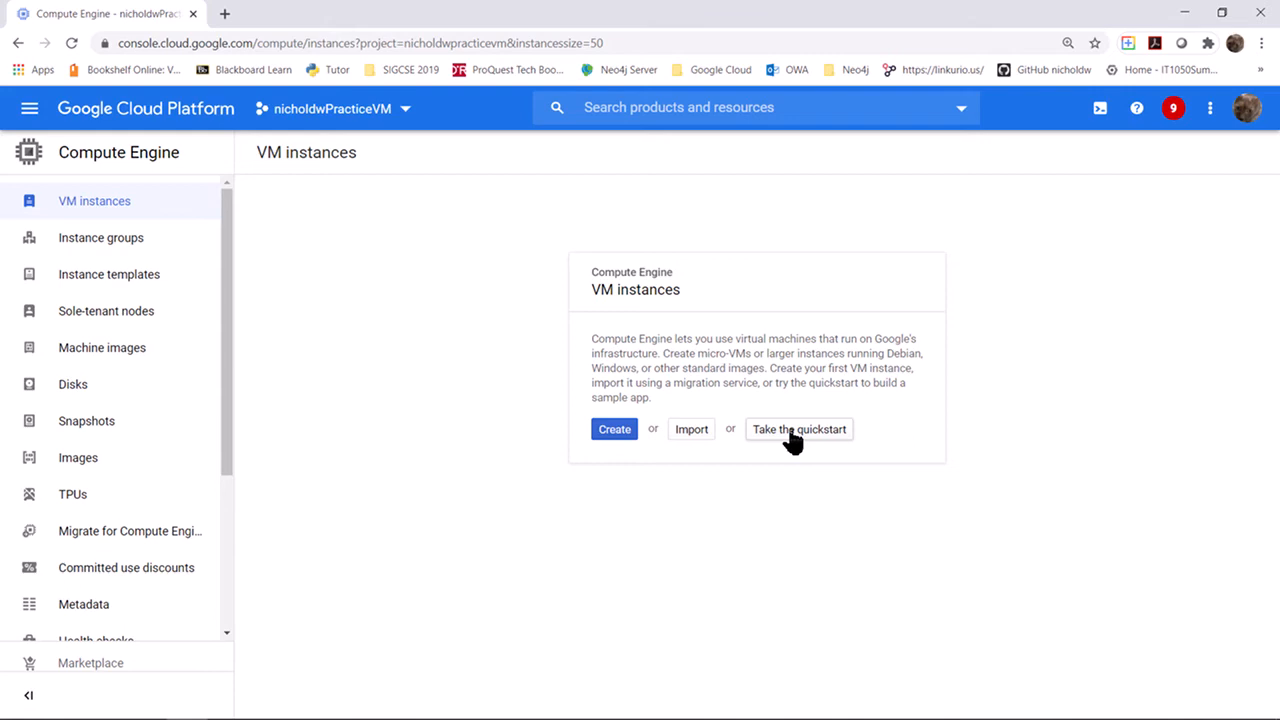
click(610, 430)
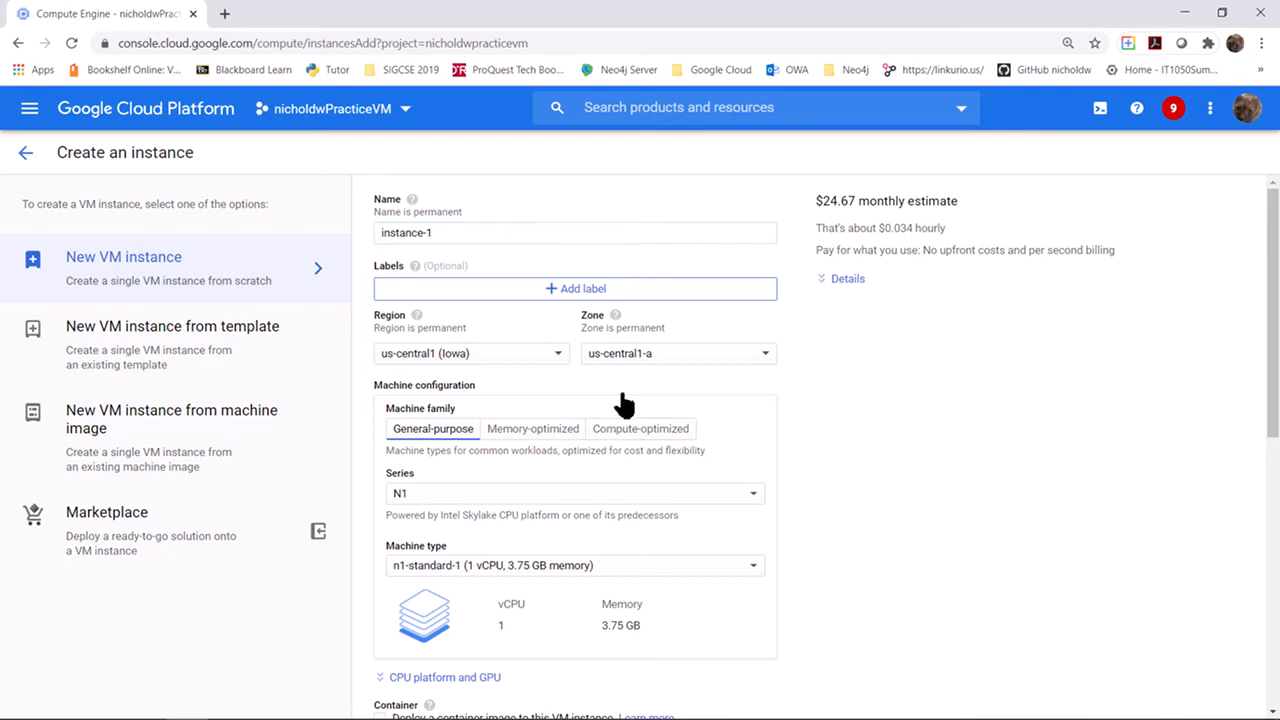
Step: Create a new project named nicholdw-practice-vm under the IT Fundamentals IT1050 May2020 billing account
click(405, 110)
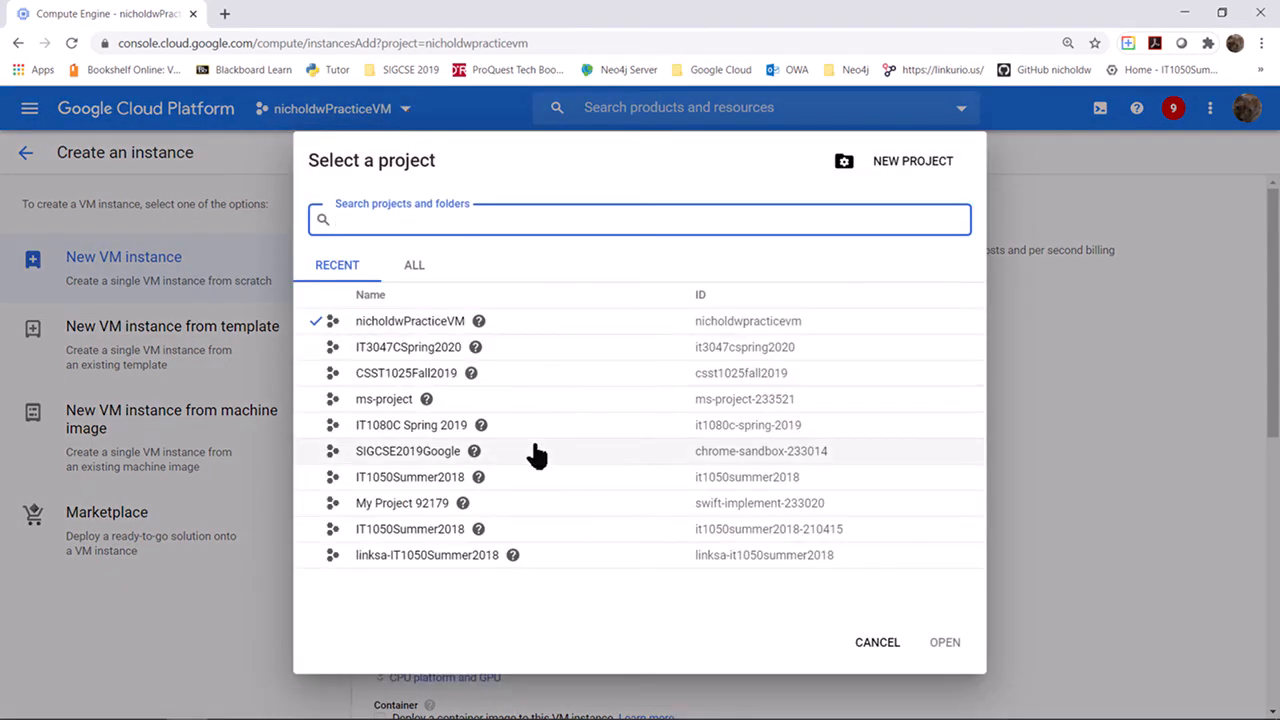
click(907, 170)
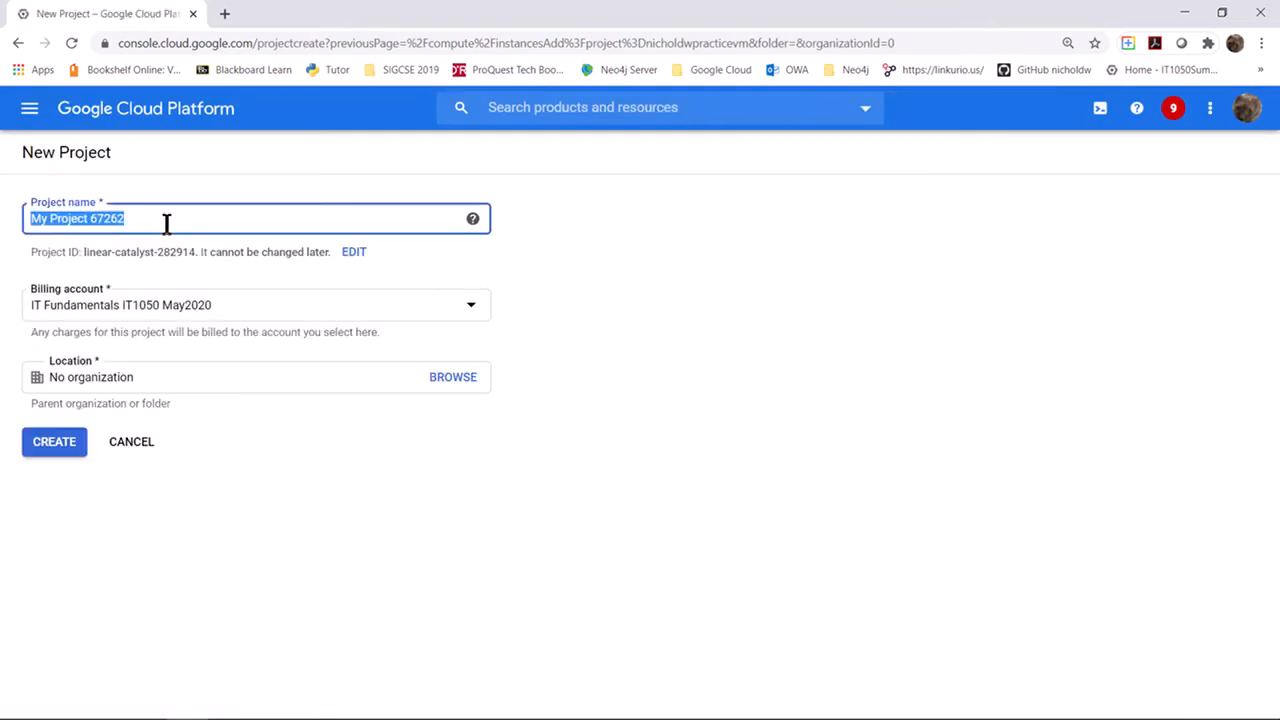
text(nicholdw-practice-vm)
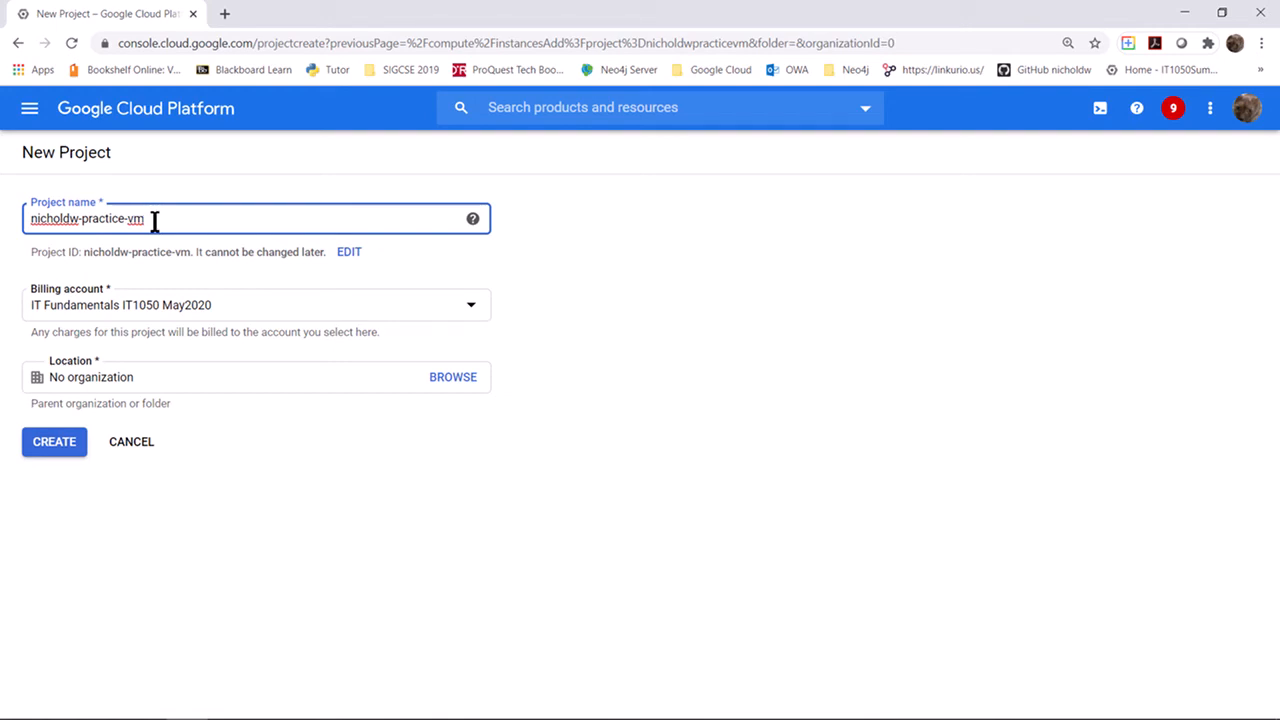
text(VM)
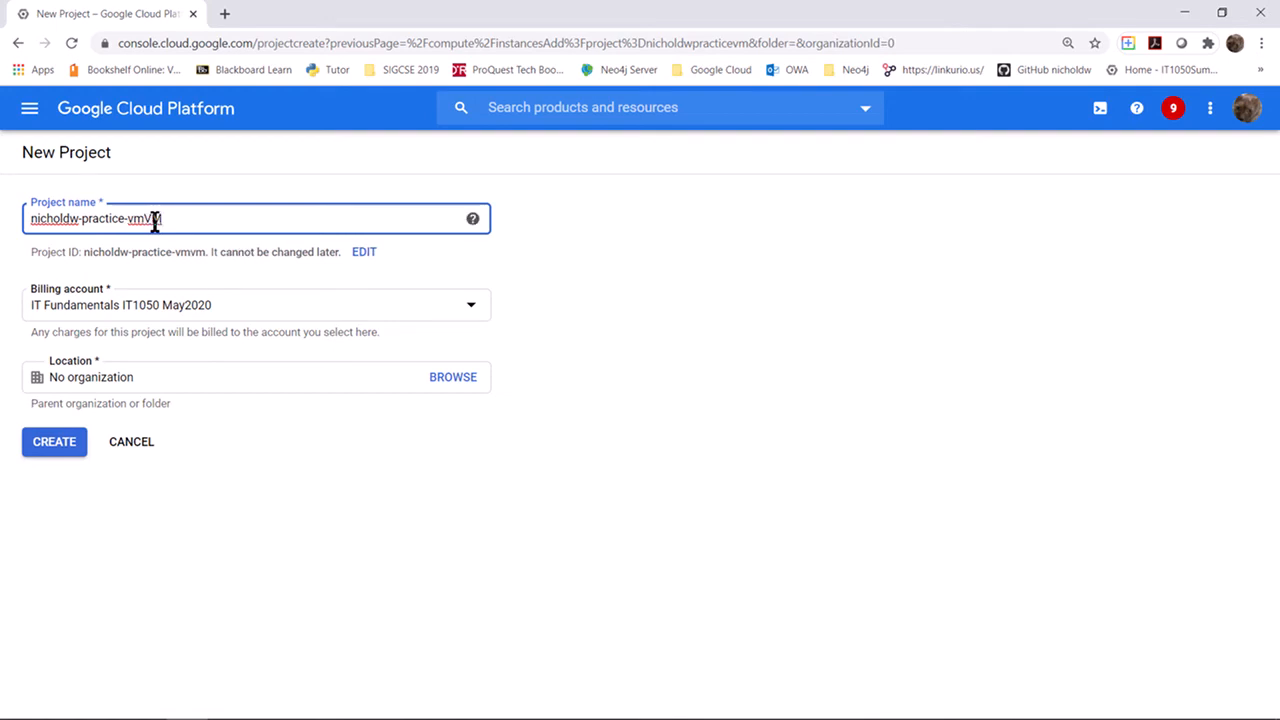
key(BackSpace)
key(BackSpace)
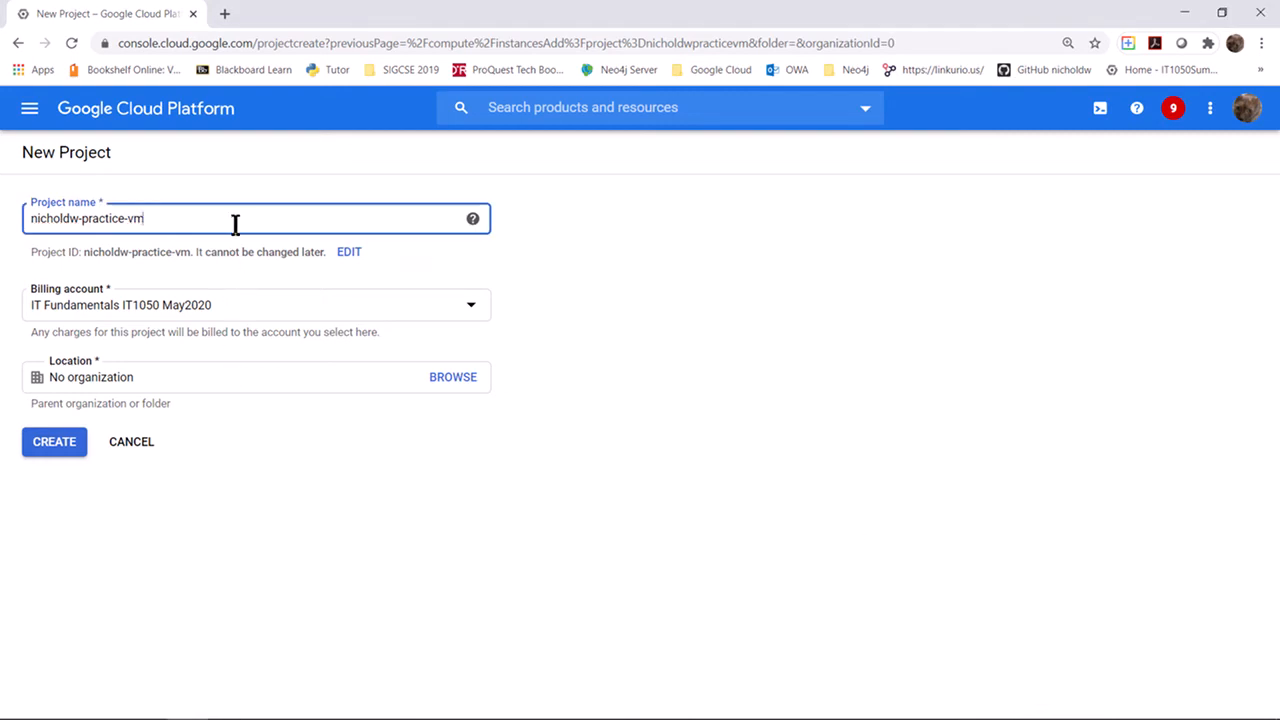
click(57, 447)
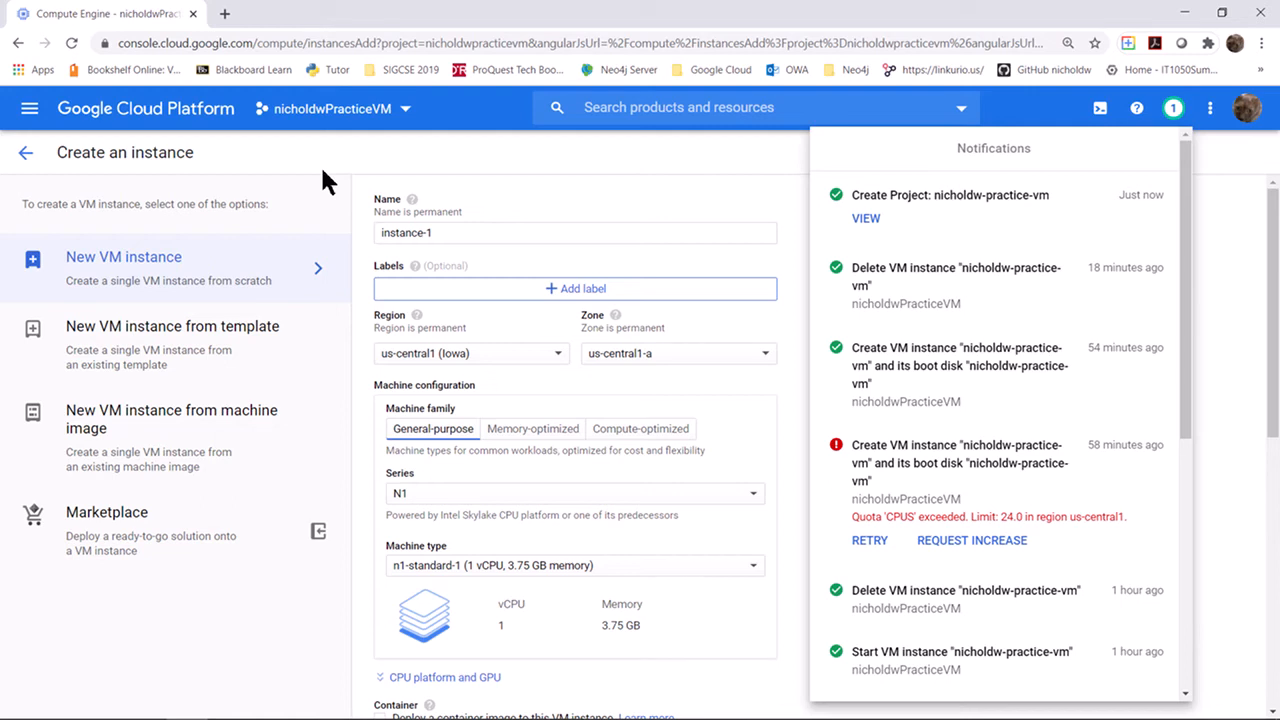
Step: Switch the console to the nicholdw-practice-vm project
click(405, 118)
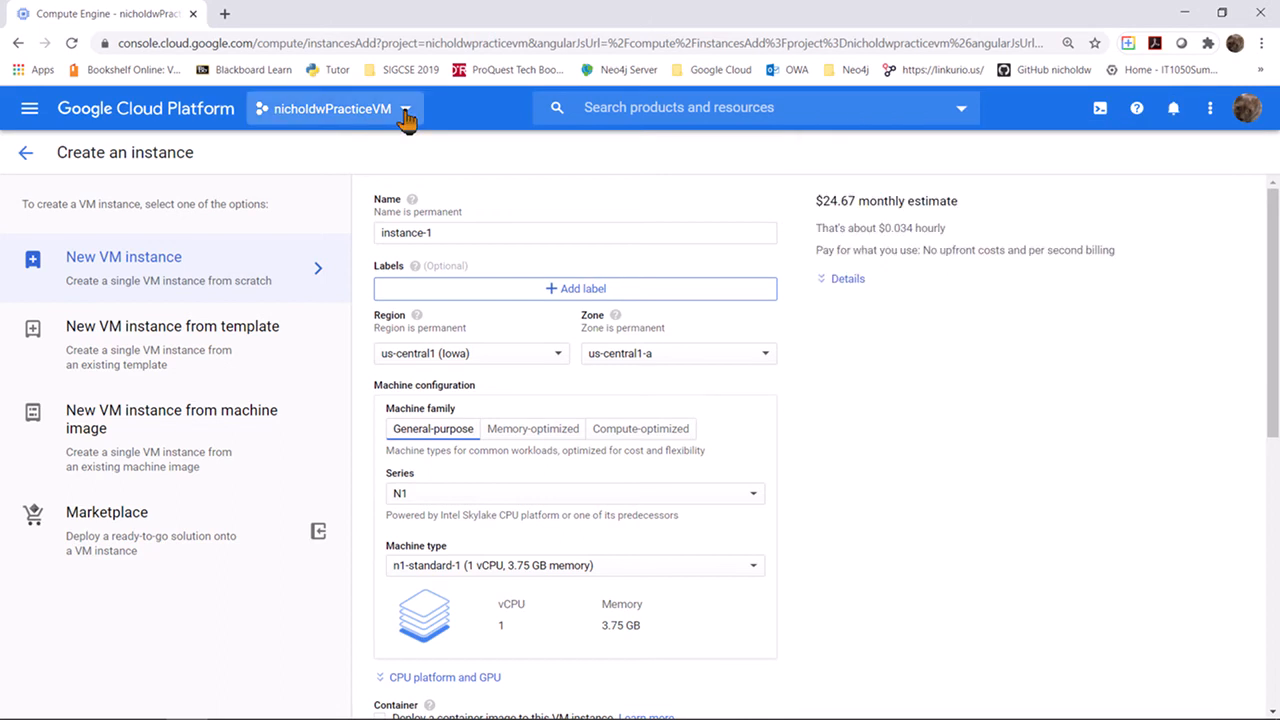
click(378, 112)
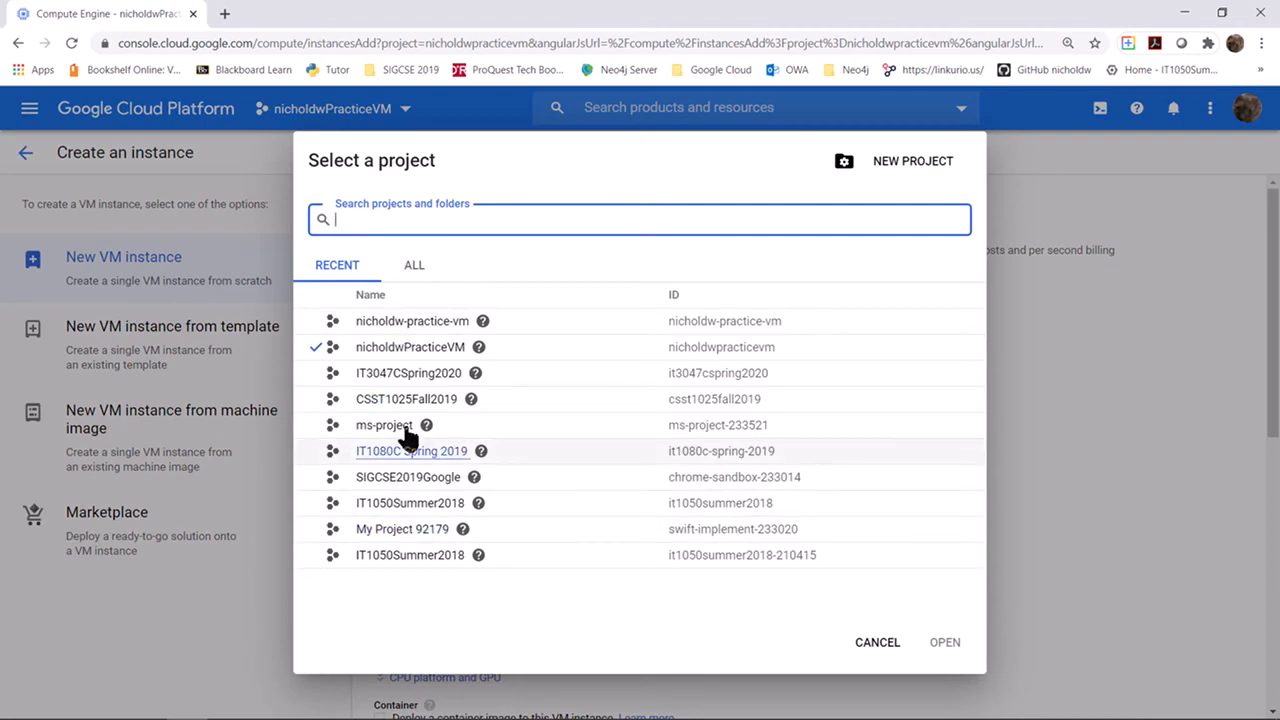
click(432, 322)
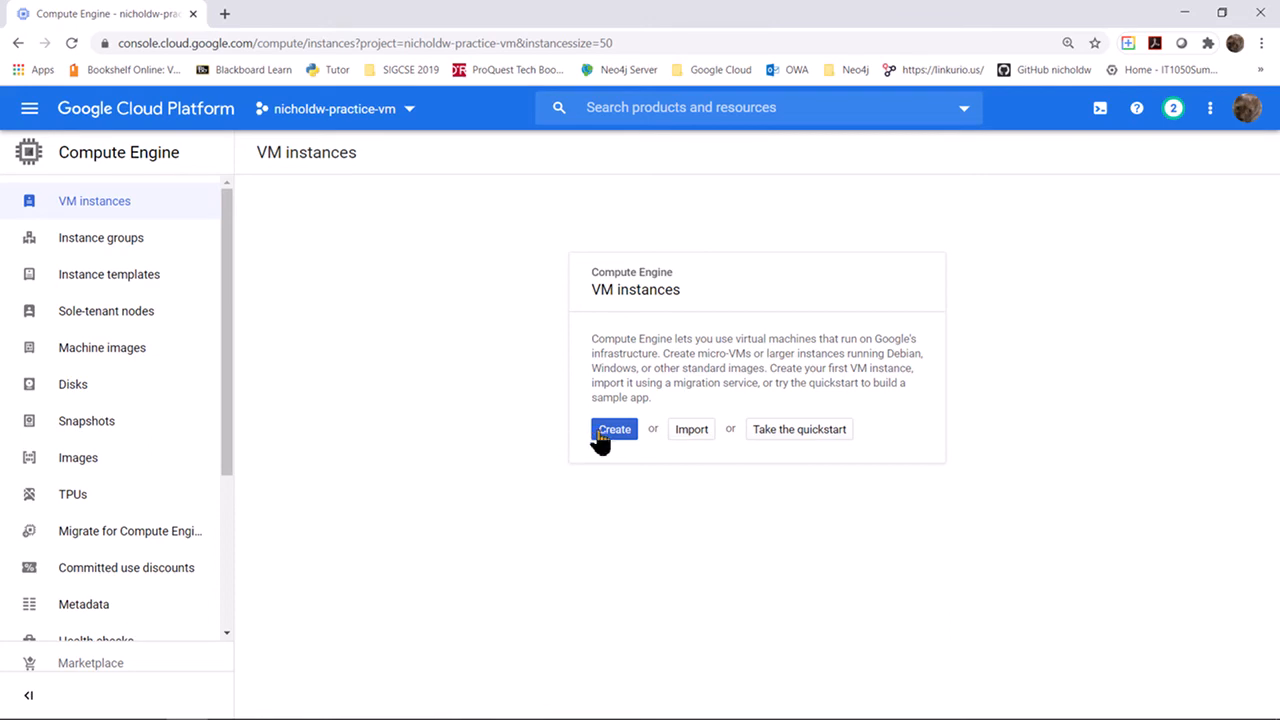
Step: Look at the Compute Engine quickstart tutorial, close it, and start creating a new VM instance
click(789, 431)
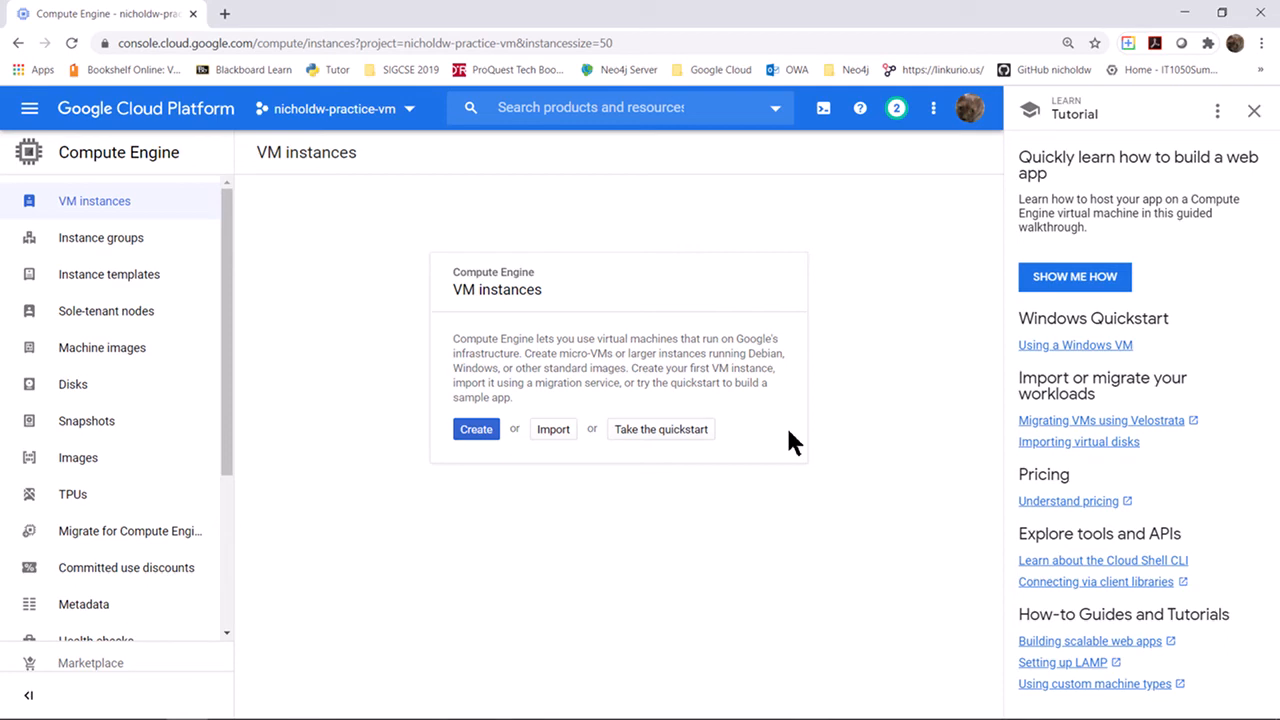
click(1254, 112)
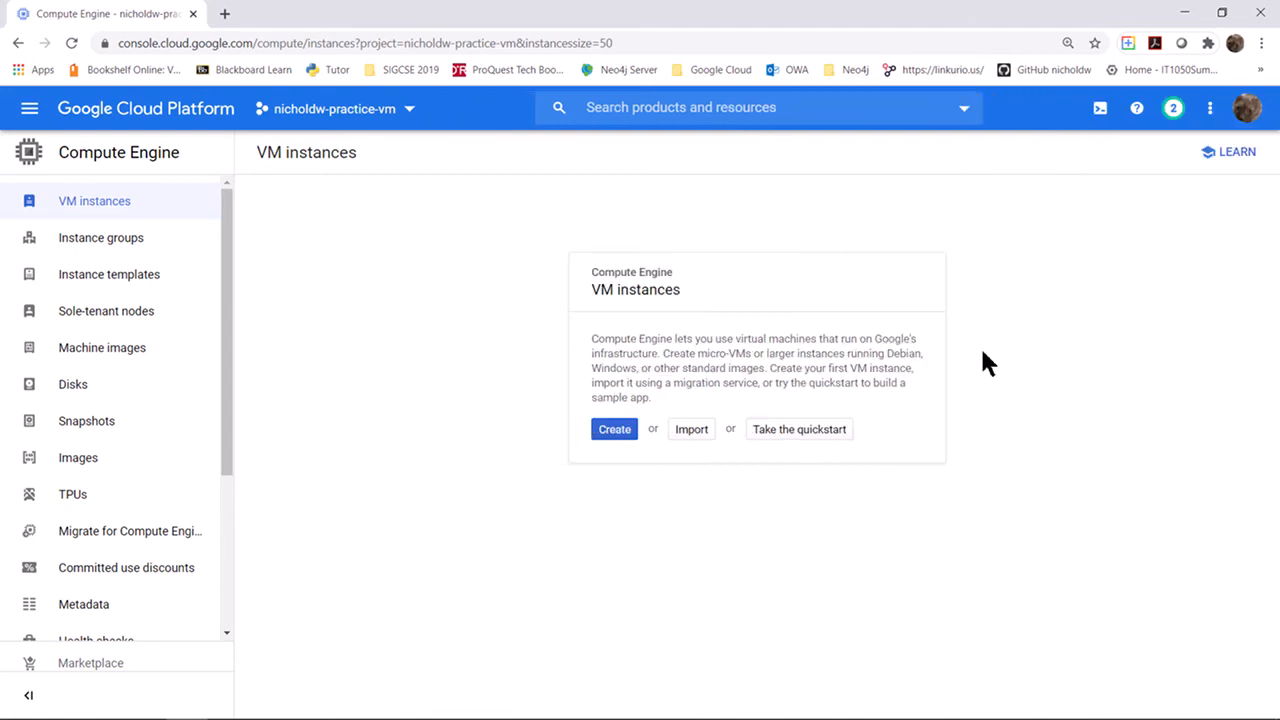
click(617, 430)
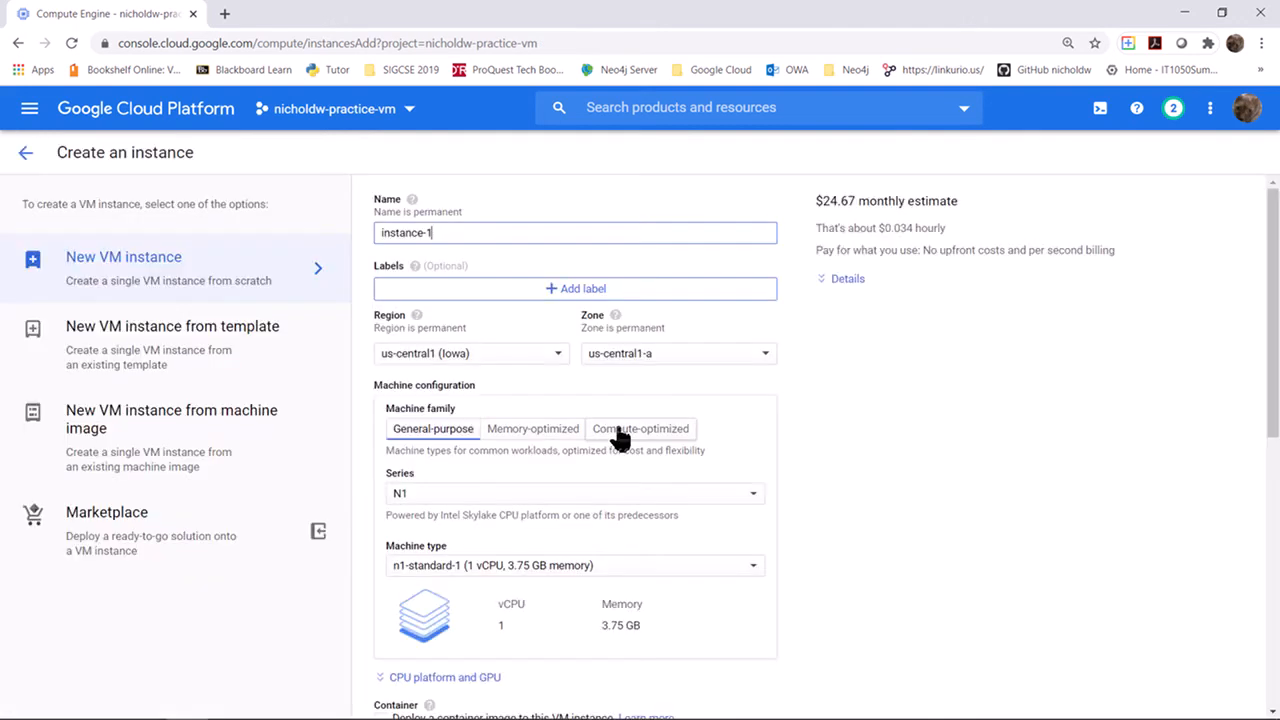
Step: Replace the default instance name with nicholdw-vm
drag(531, 234, 330, 230)
text(nicholdw-vmVM)
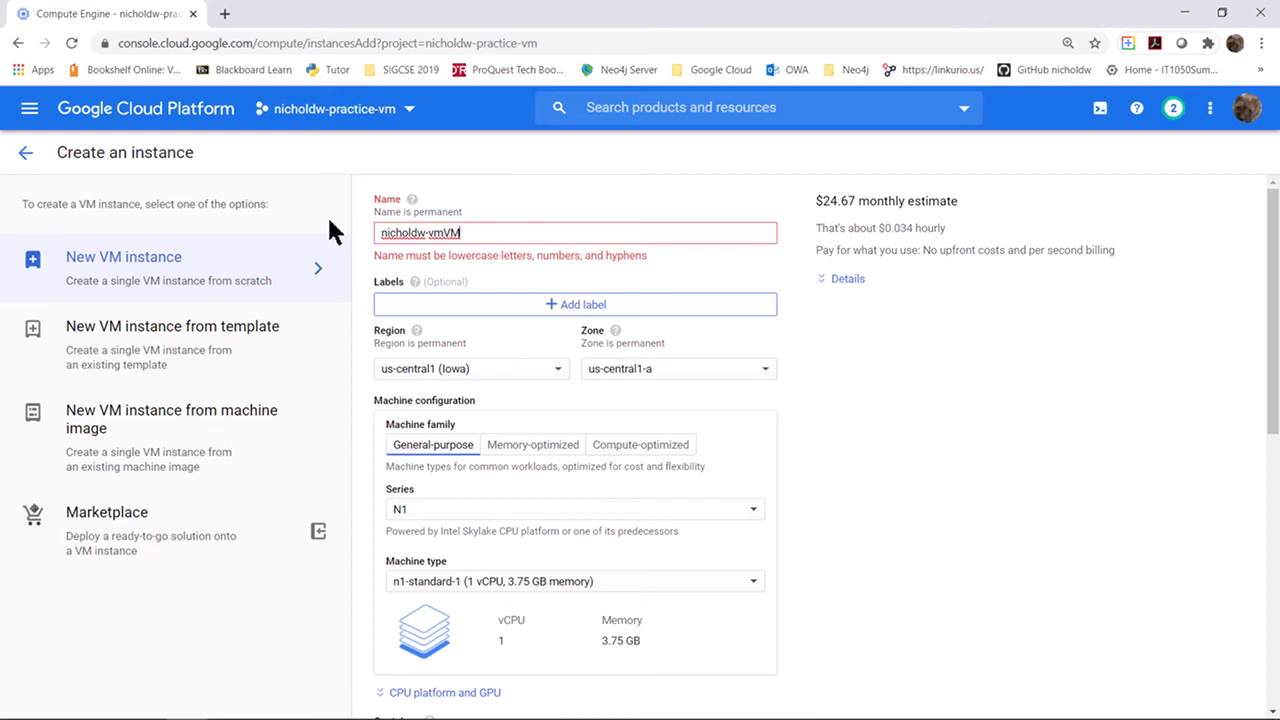
key(BackSpace)
key(BackSpace)
text(m)
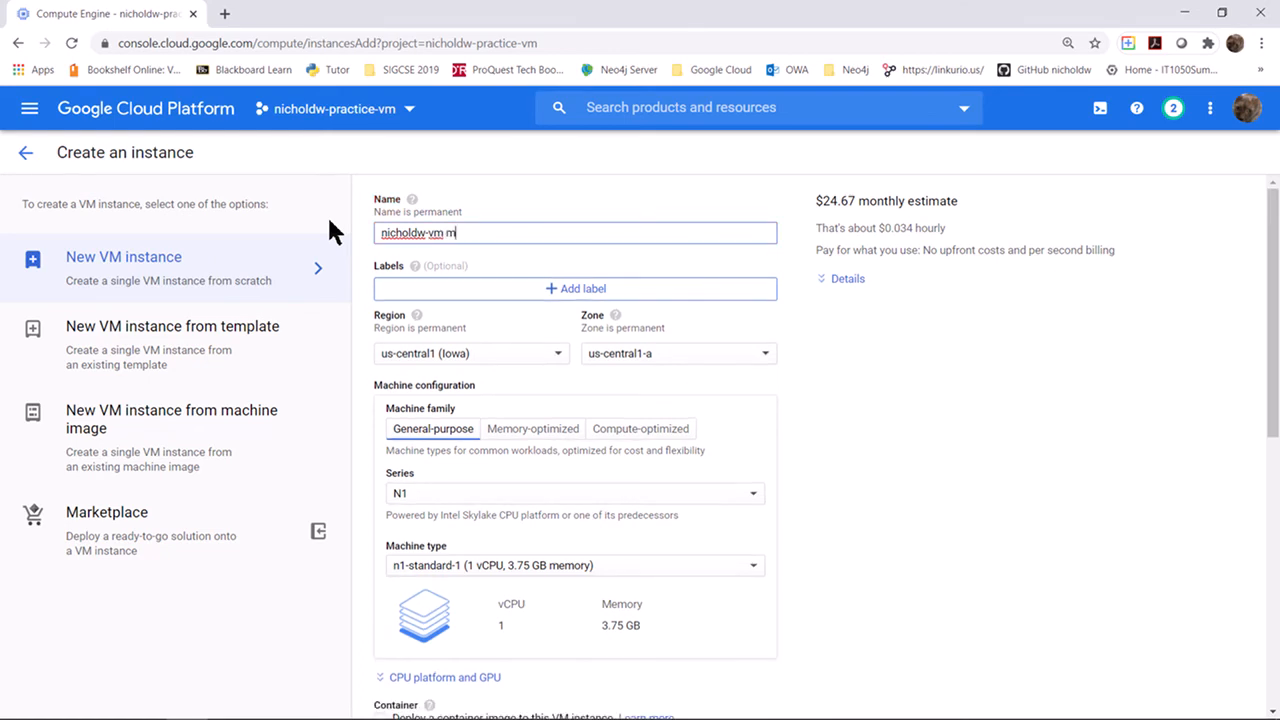
text(y instance)
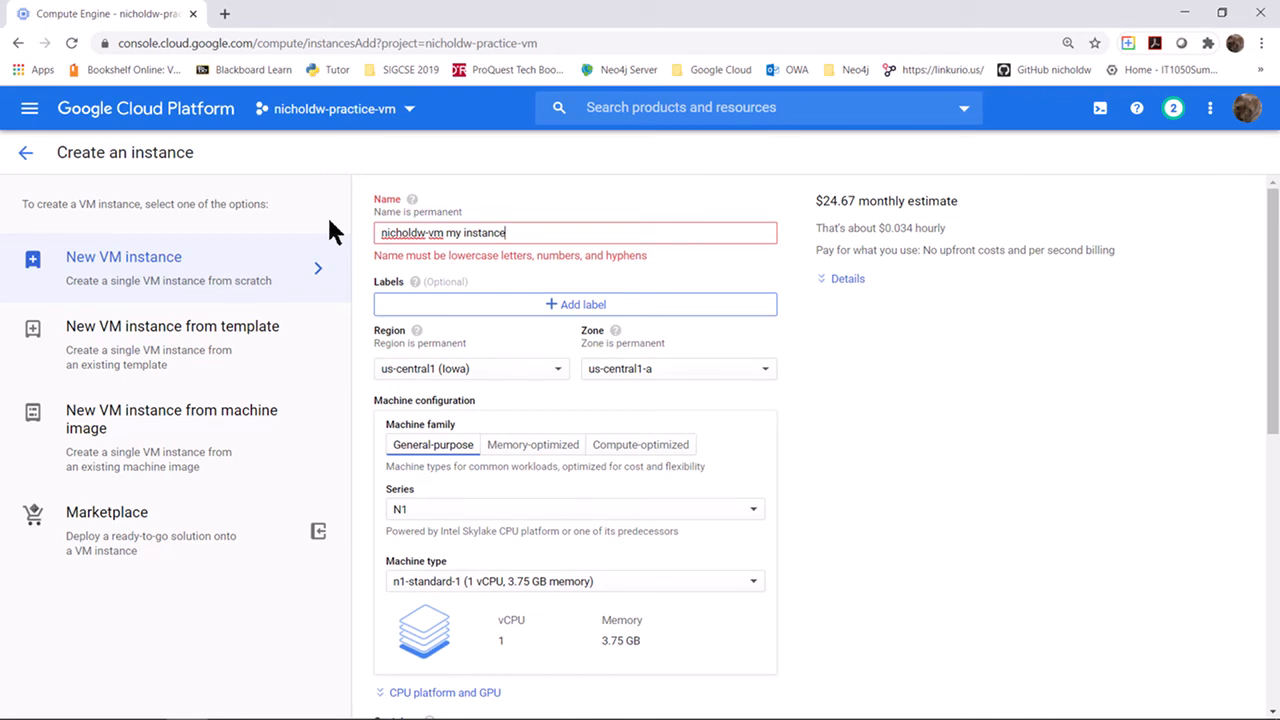
key(BackSpace)
key(BackSpace)
key(BackSpace)
key(BackSpace)
key(BackSpace)
key(BackSpace)
key(BackSpace)
key(BackSpace)
key(BackSpace)
key(BackSpace)
key(BackSpace)
key(BackSpace)
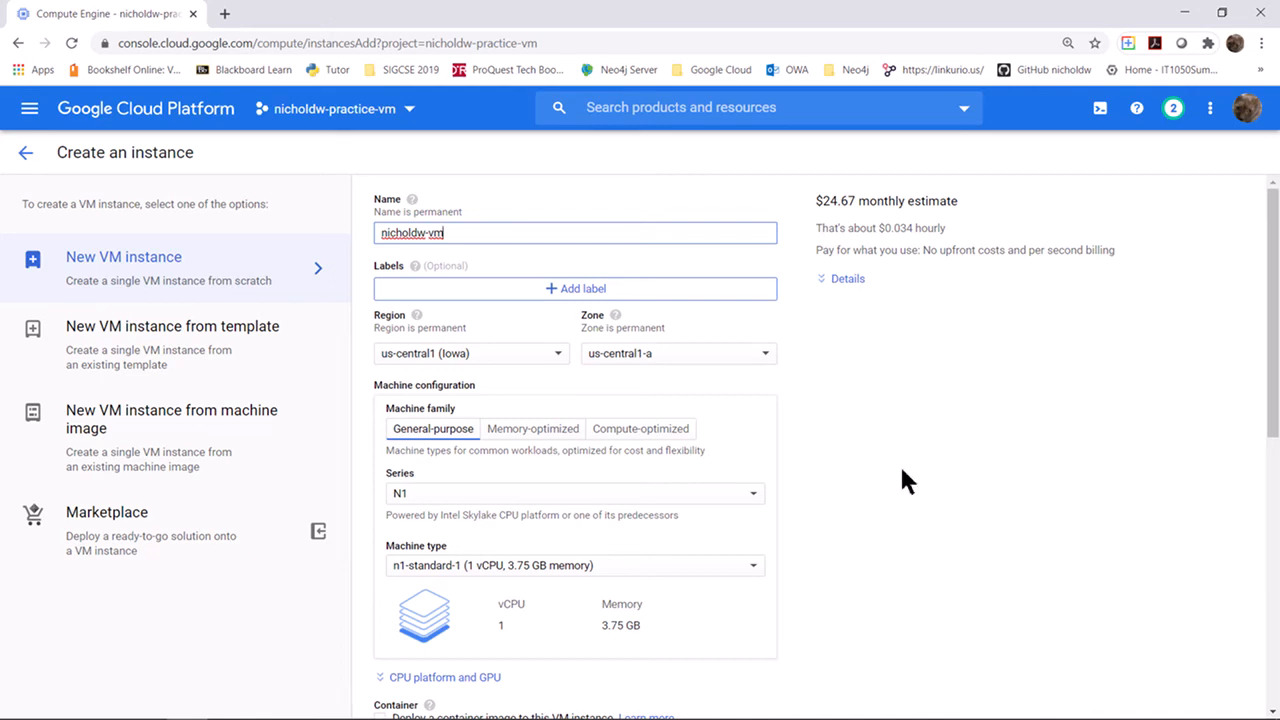
Step: Extend the instance name with the suffix -practice so it reads nicholdw-vm-practice
scroll(902, 470, down, 1)
scroll(902, 470, up, 1)
text(-p)
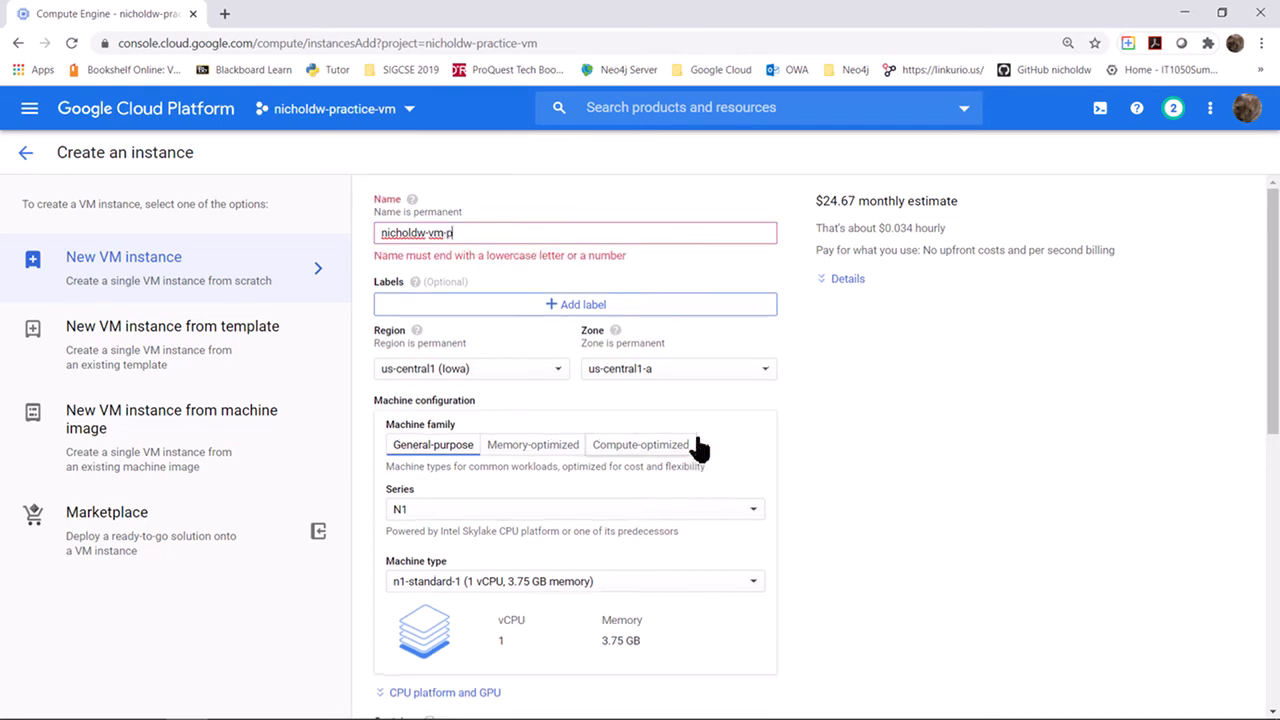
text(ractice)
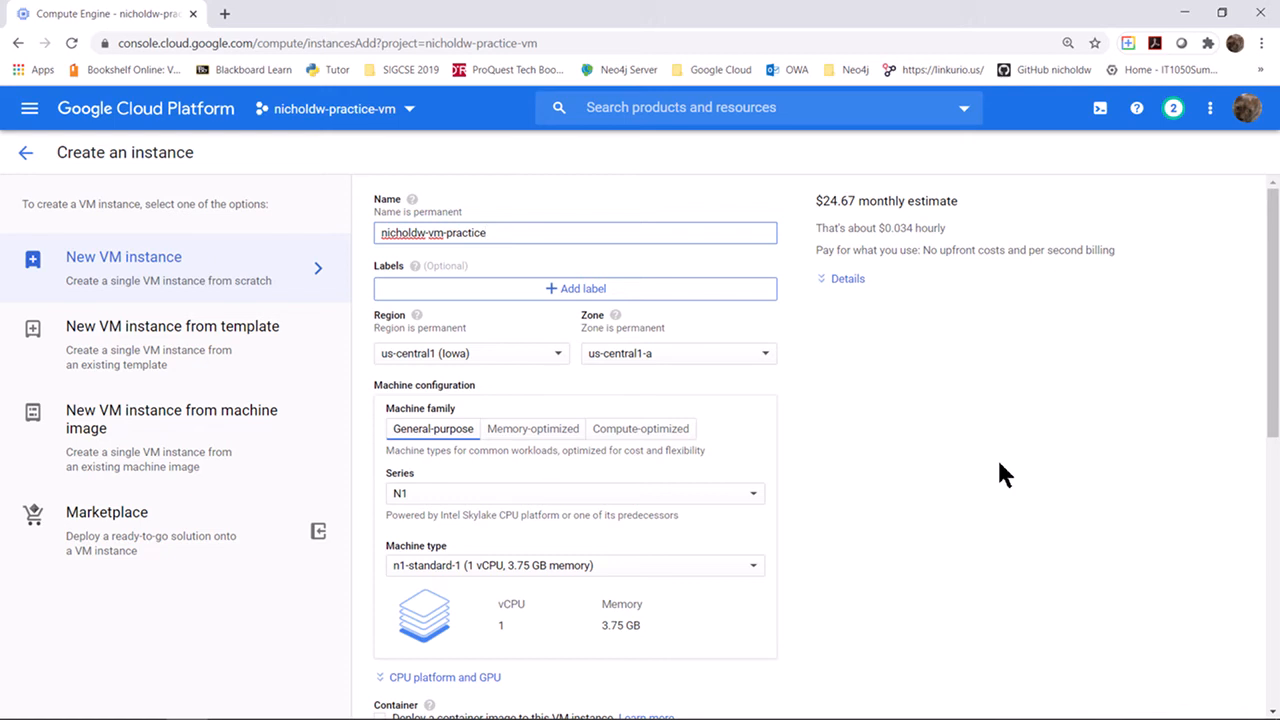
Step: Set the instance's machine type to n1-standard-4 with 4 vCPU and 15 GB memory
scroll(999, 463, down, 1)
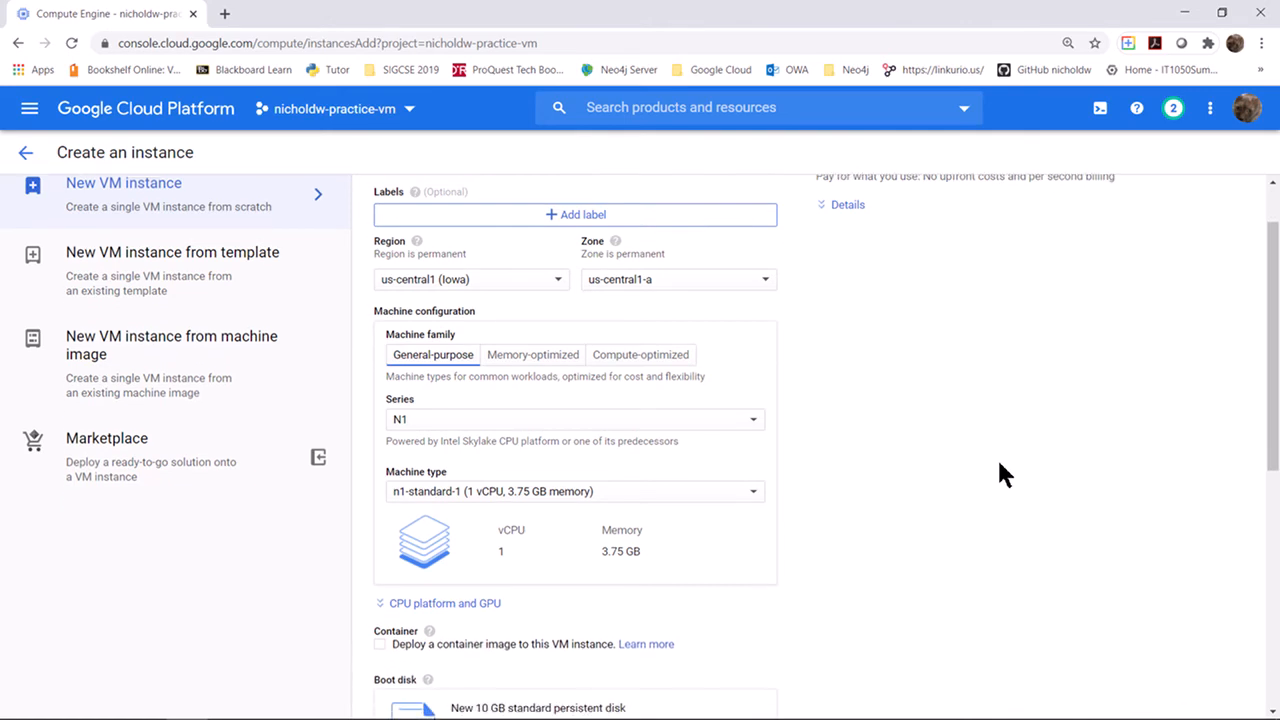
scroll(999, 463, up, 1)
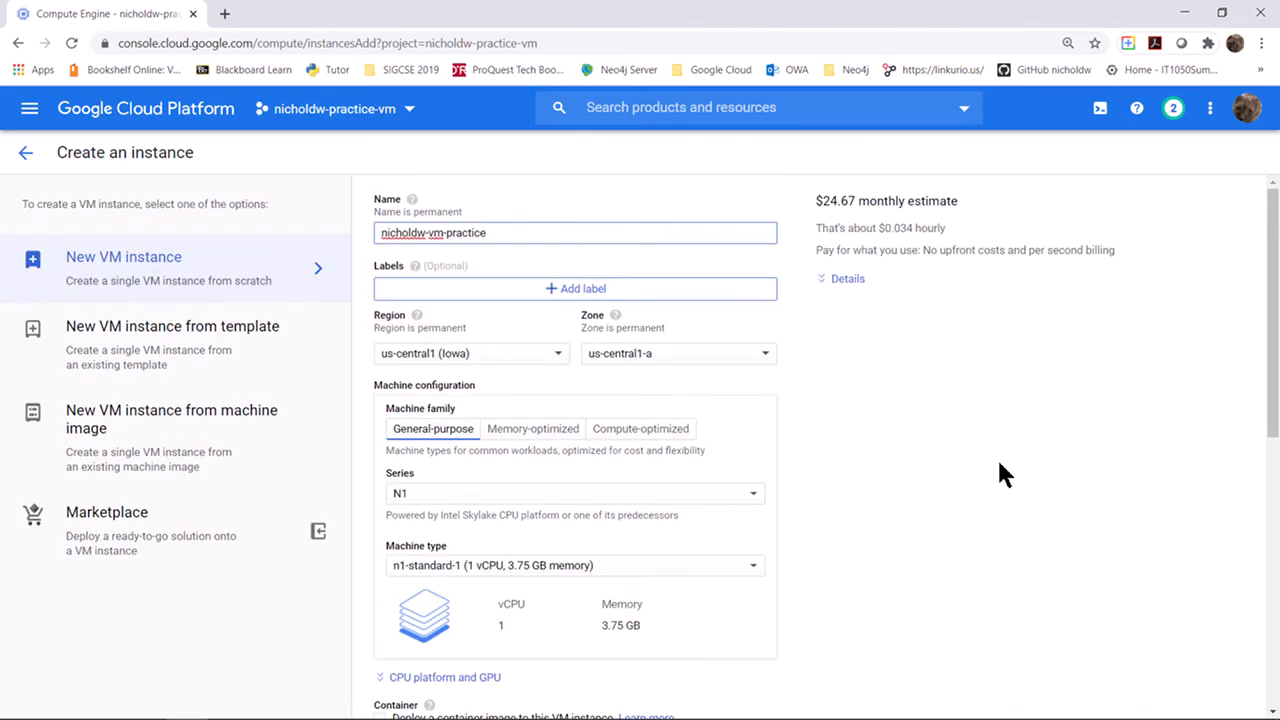
scroll(999, 463, down, 1)
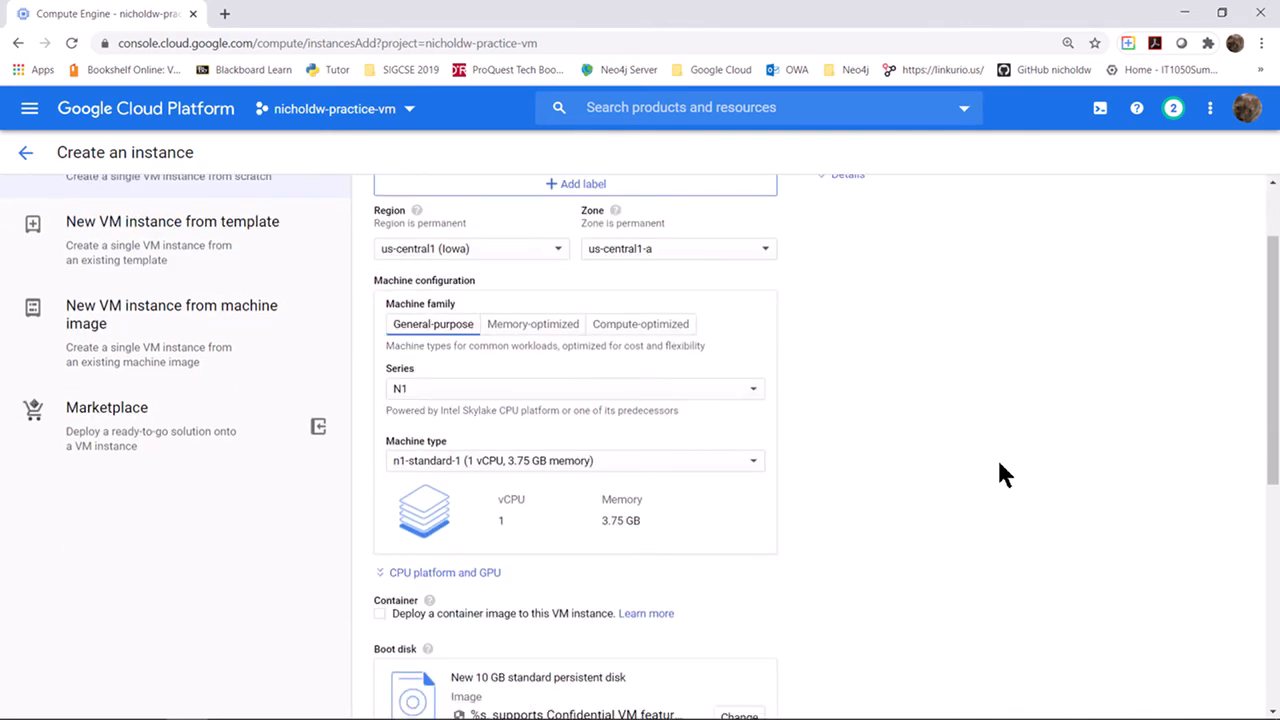
scroll(999, 463, down, 1)
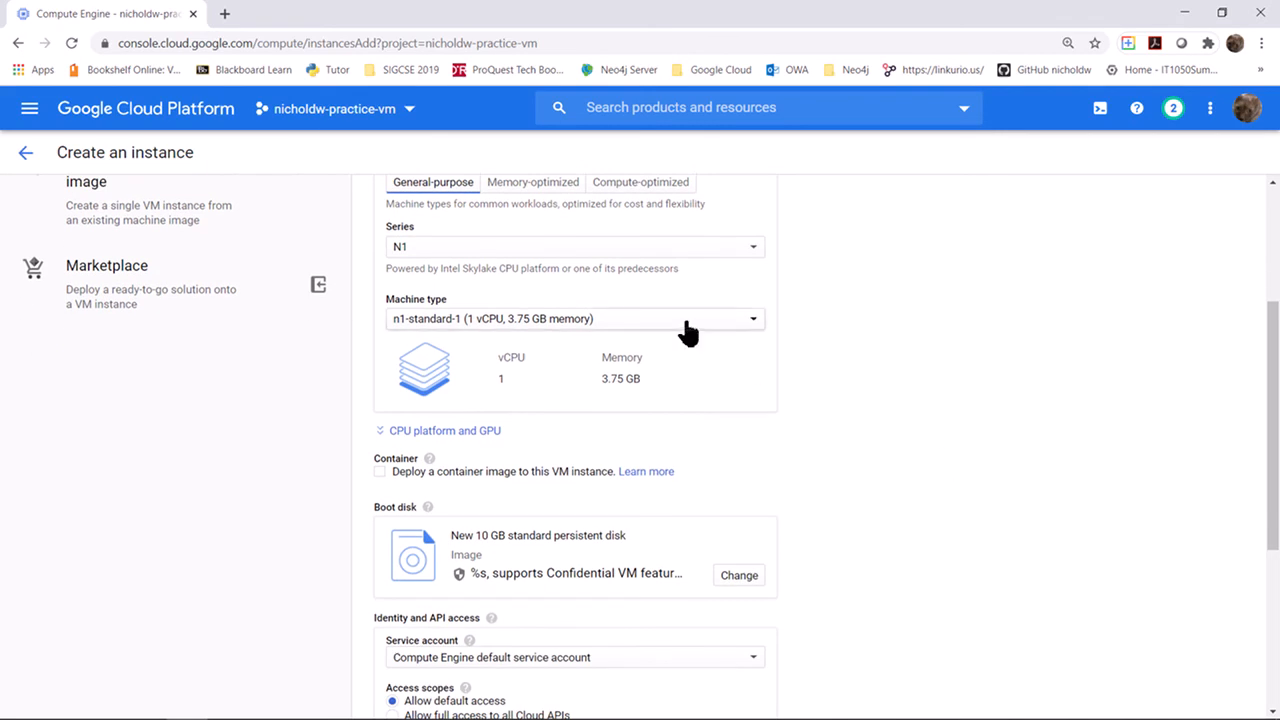
click(685, 322)
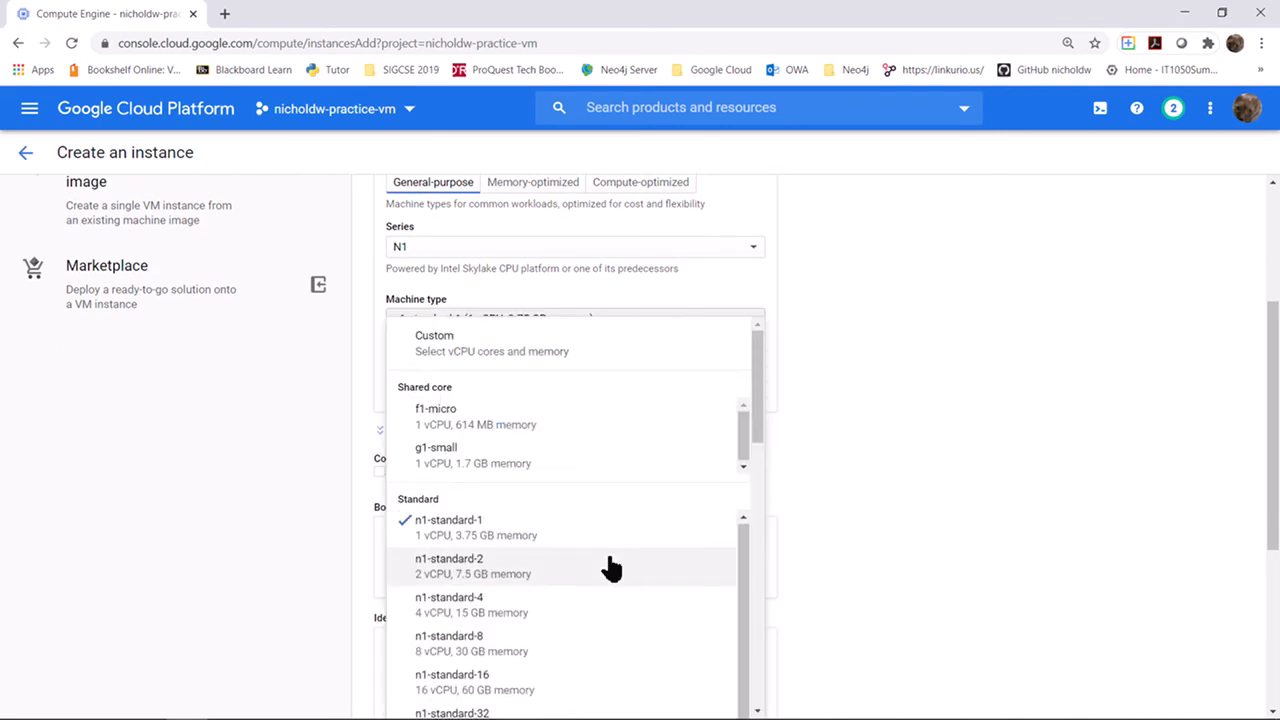
scroll(913, 466, down, 1)
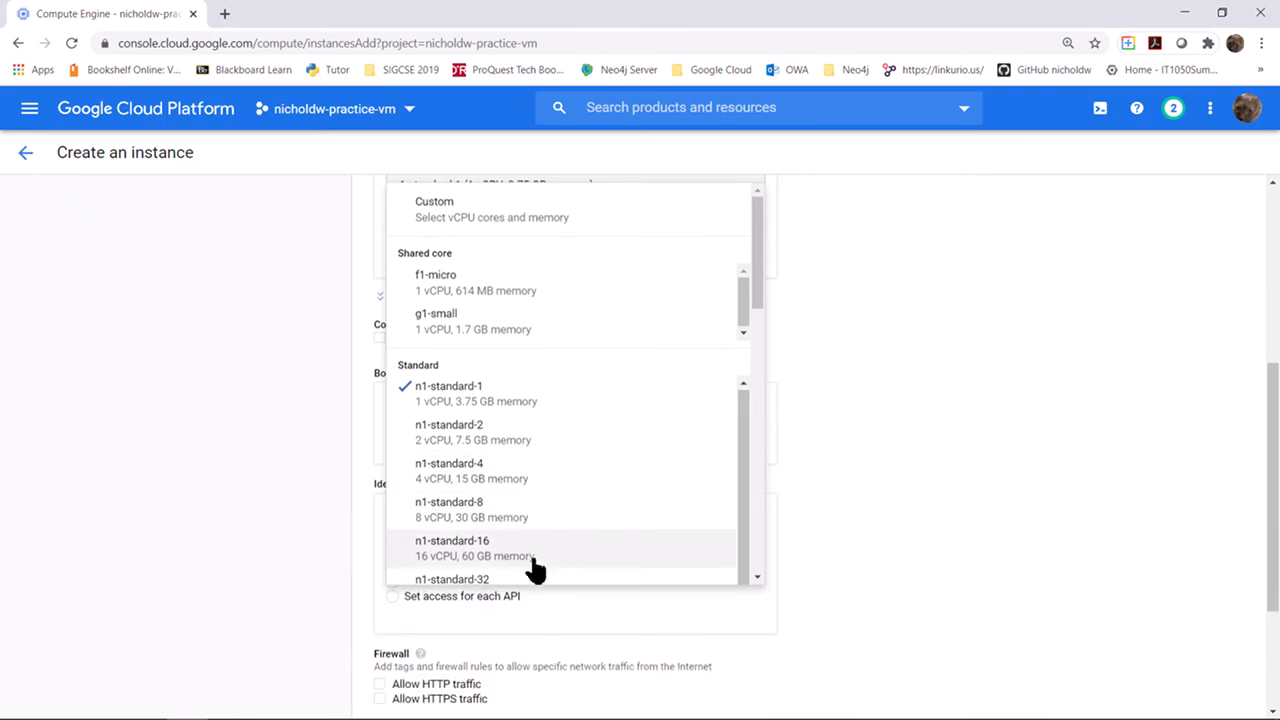
click(516, 488)
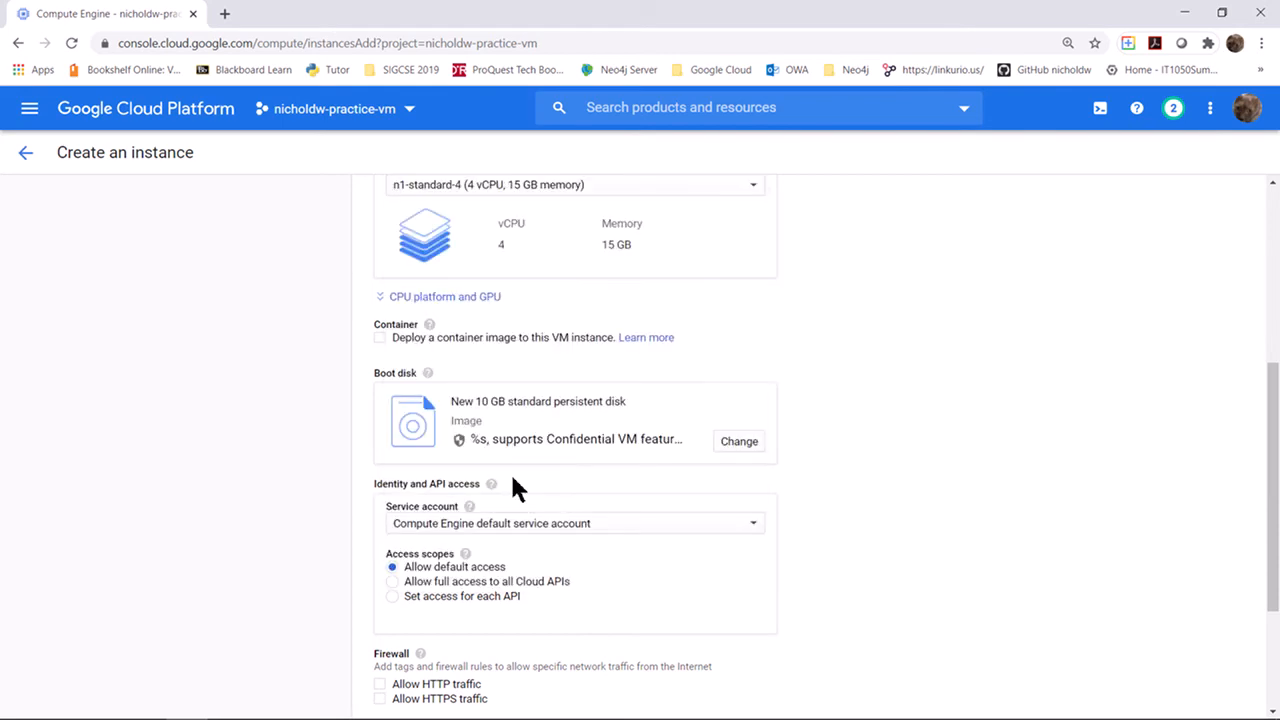
Step: Look through the machine types available for the instance, up to the mega-memory and ultra-memory options, and keep the current selection
scroll(988, 455, up, 1)
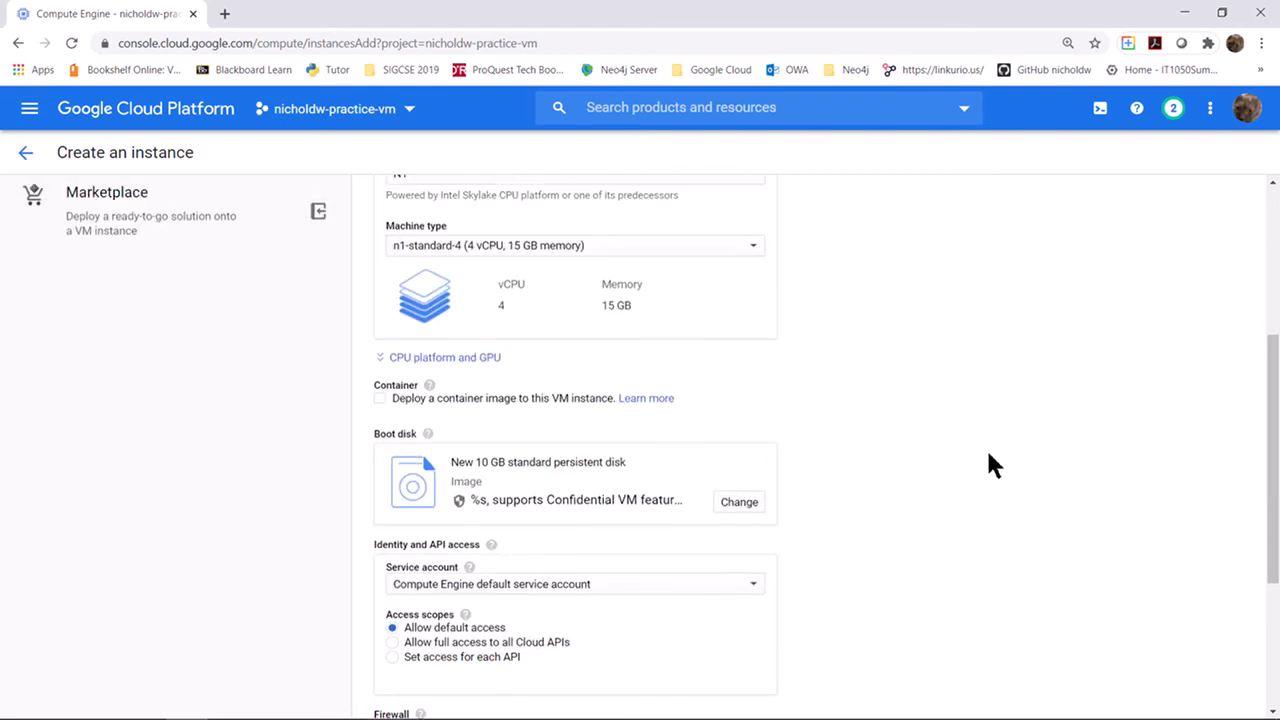
scroll(990, 462, down, 1)
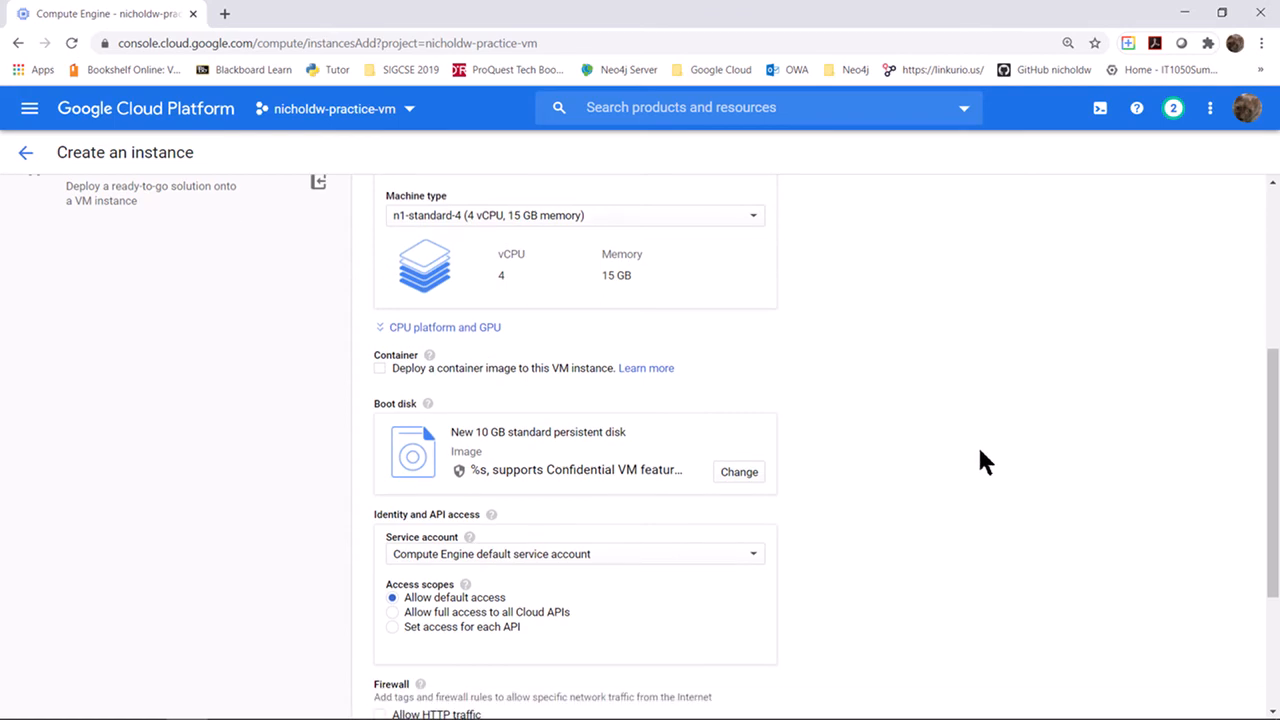
click(682, 222)
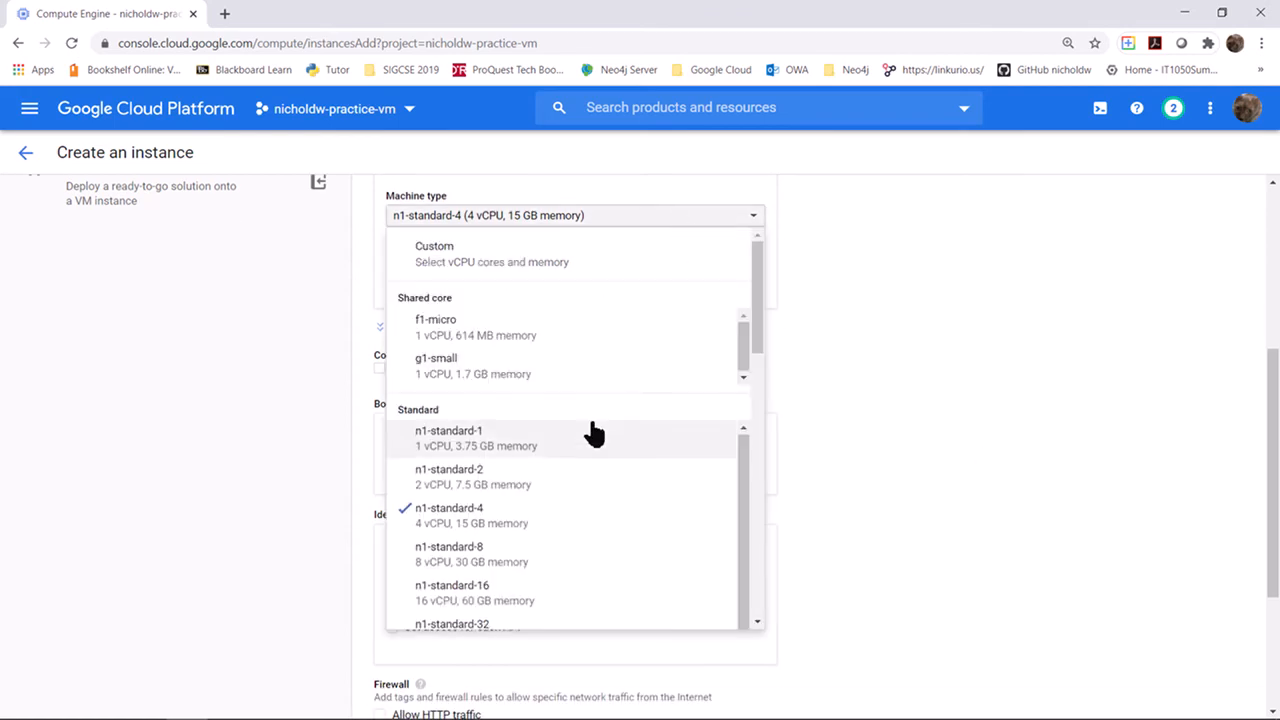
drag(753, 260, 741, 562)
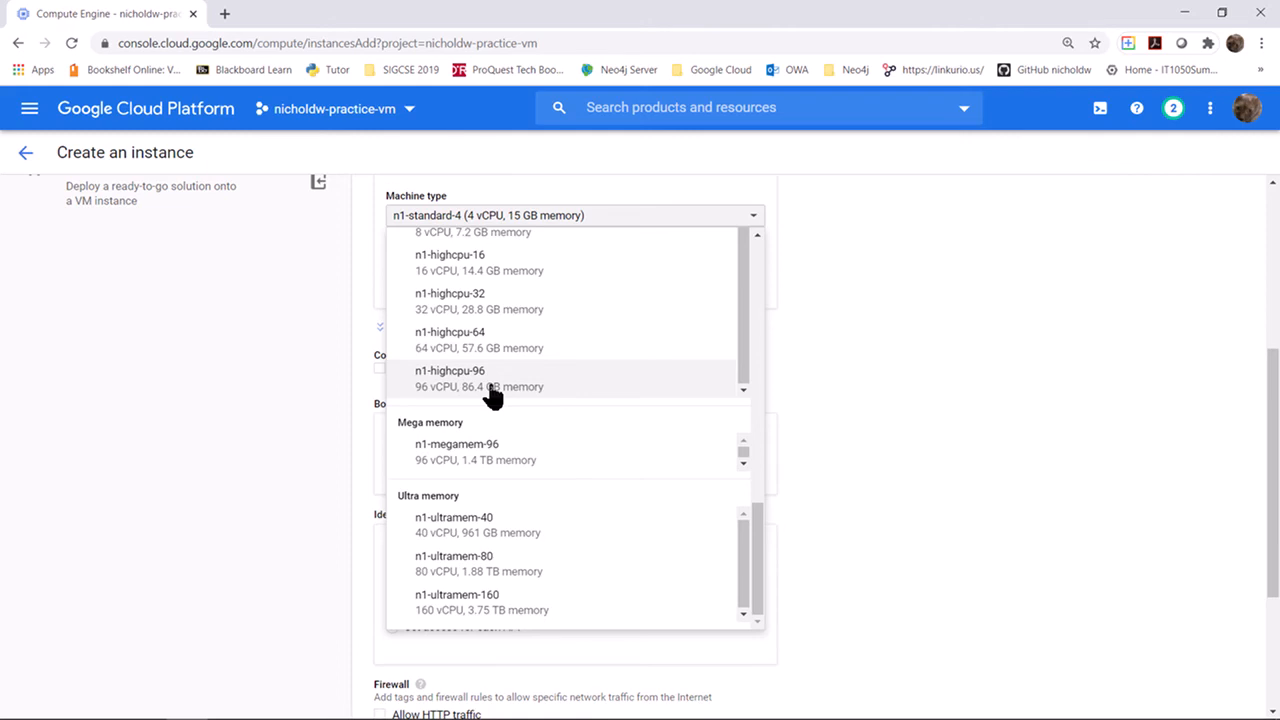
click(977, 363)
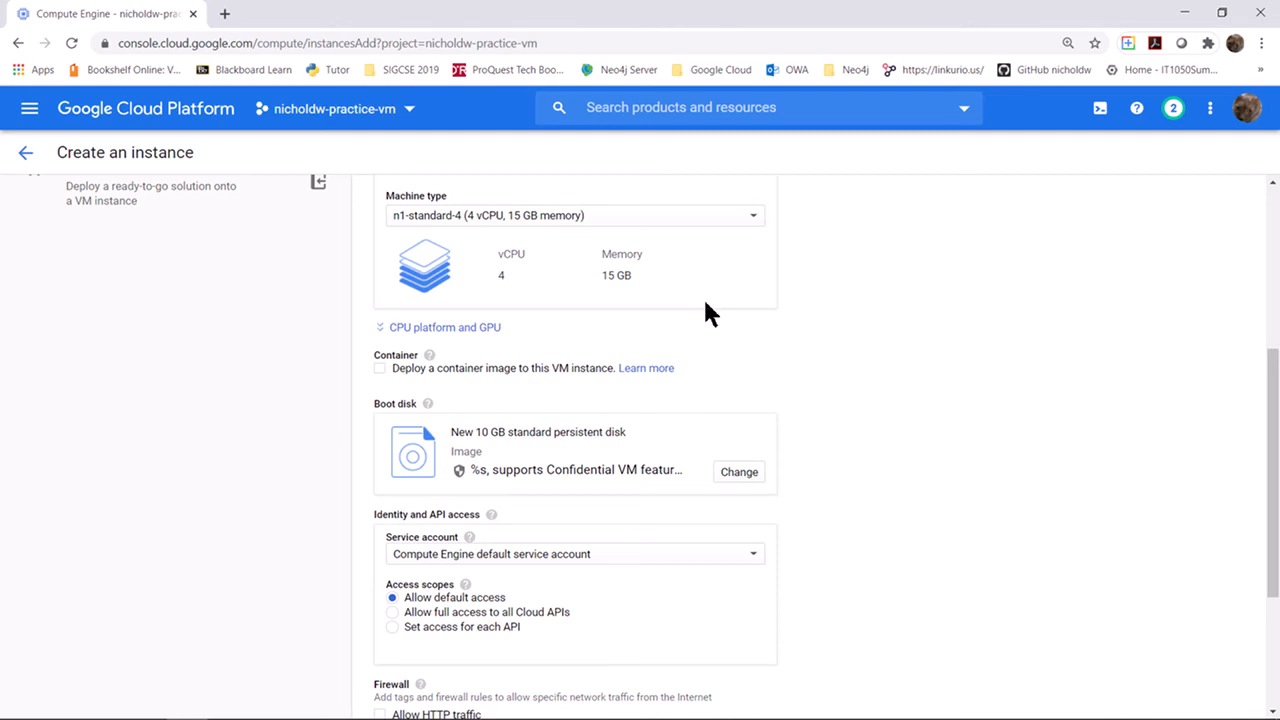
Step: Choose the Windows Server 2019 Datacenter public image with Desktop Experience for the instance's boot disk
scroll(843, 360, down, 1)
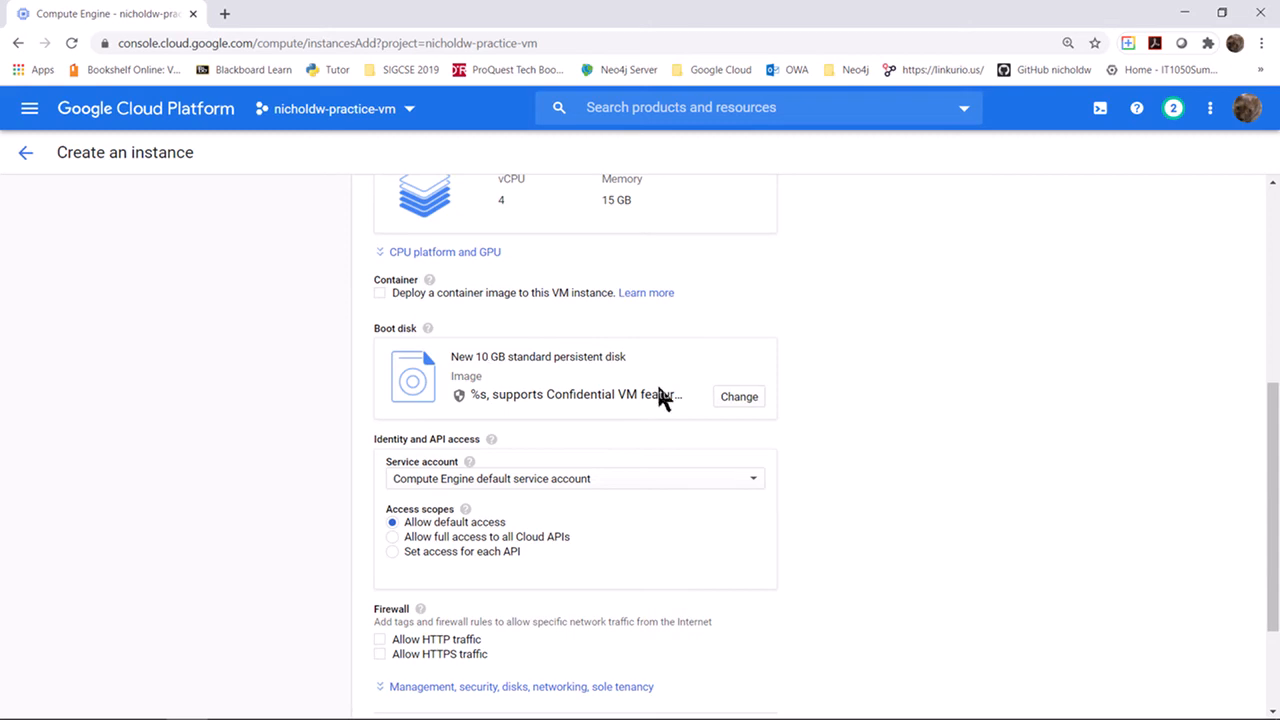
click(742, 396)
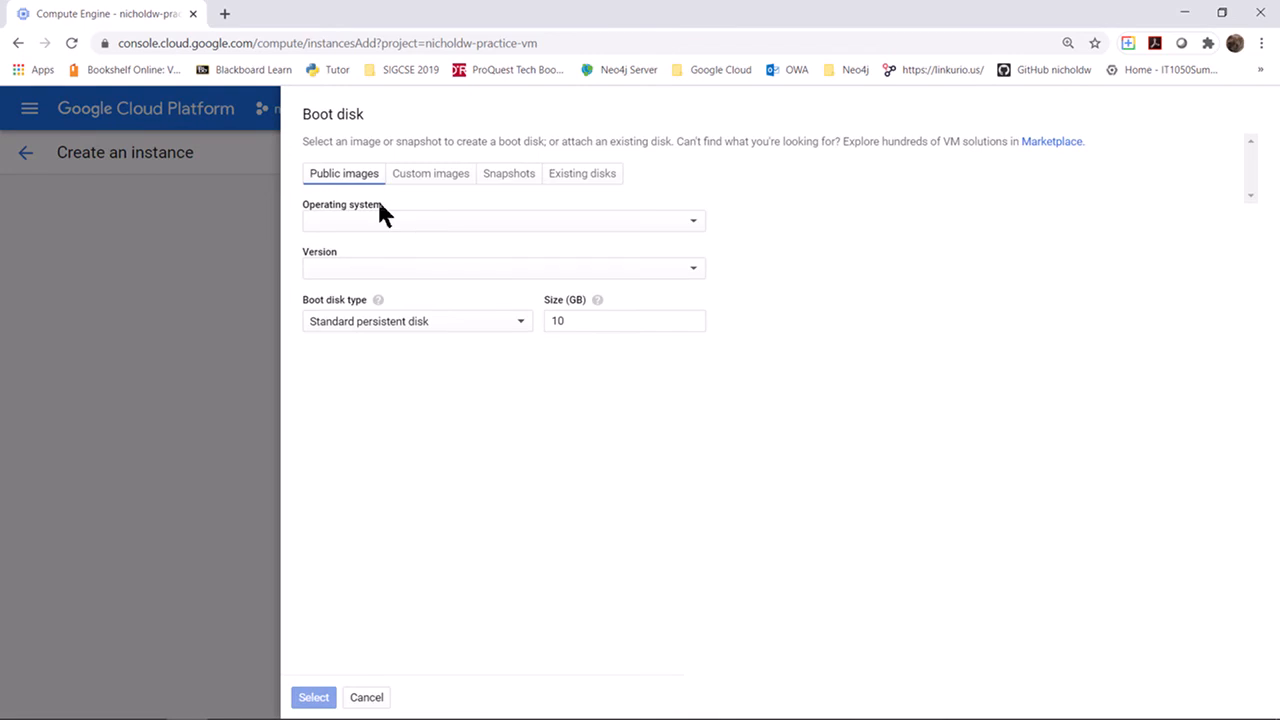
click(401, 234)
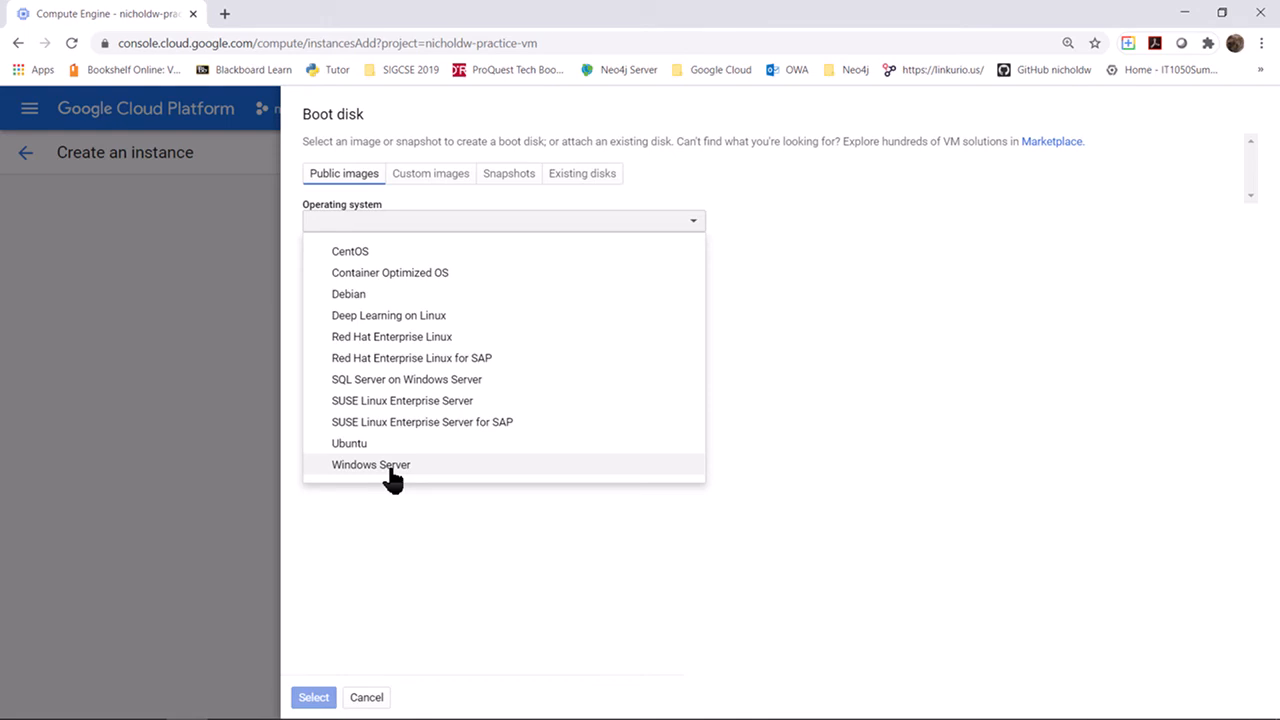
click(390, 466)
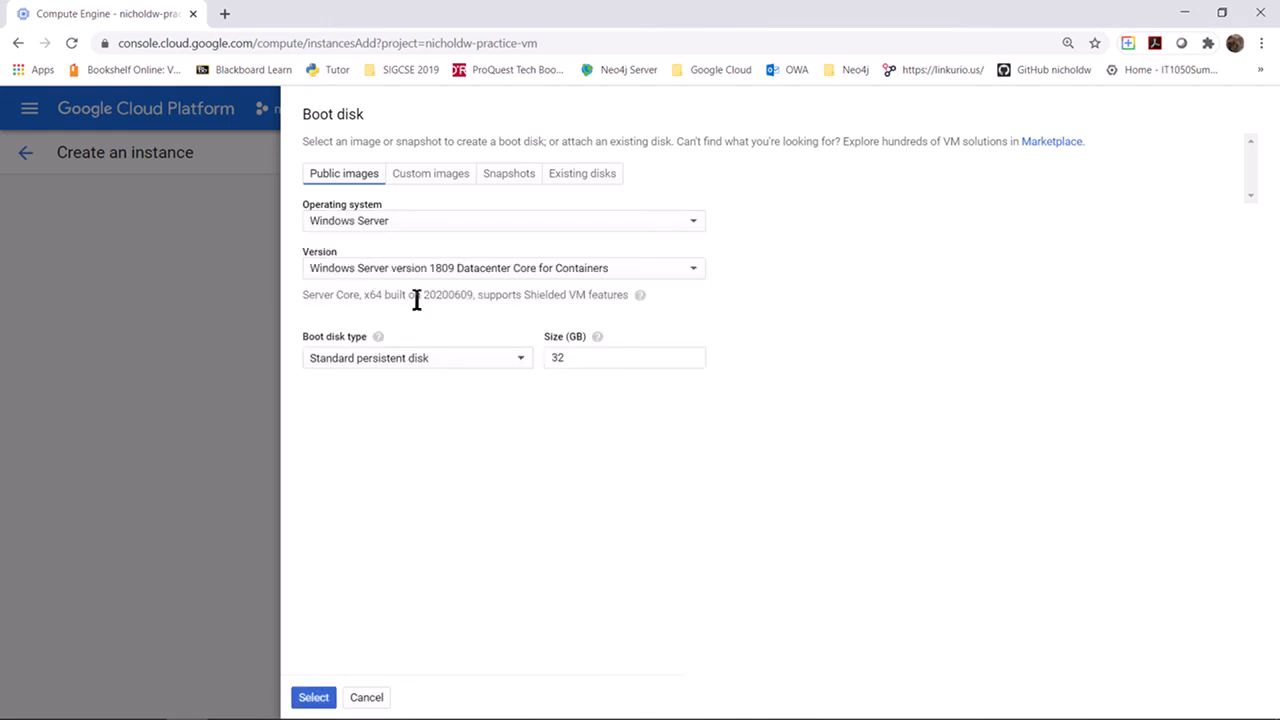
click(433, 275)
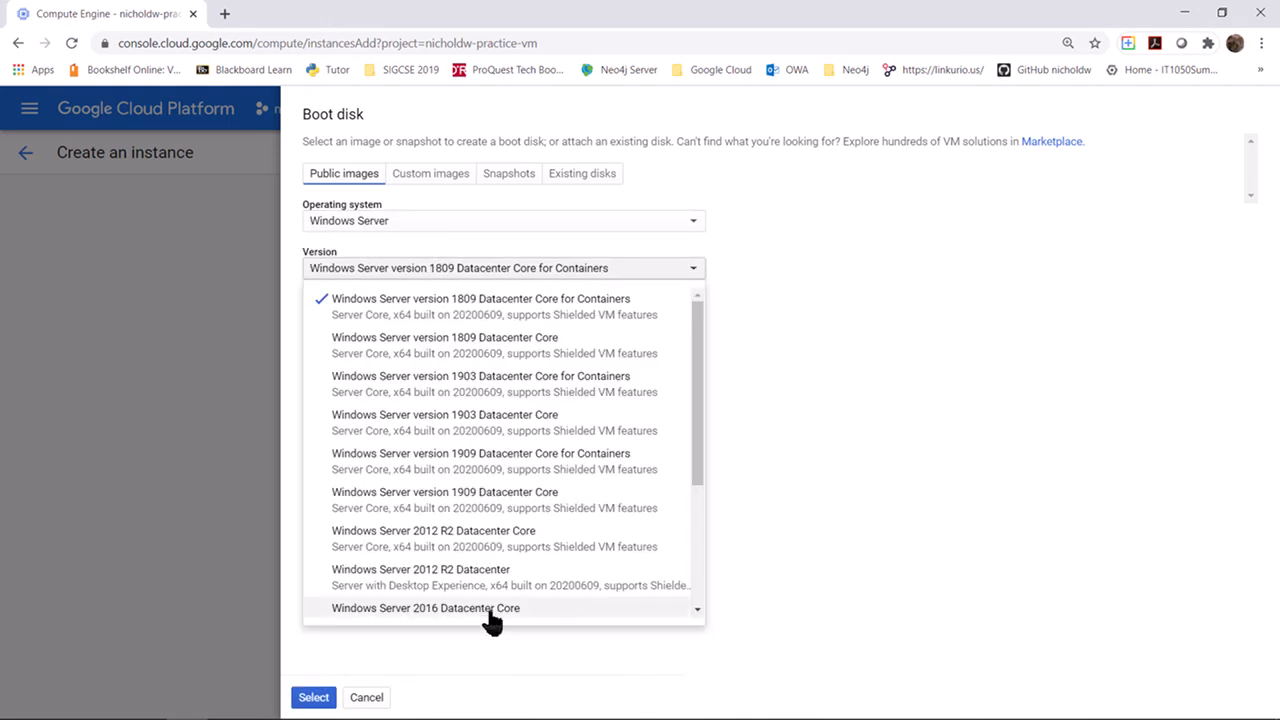
scroll(492, 618, down, 3)
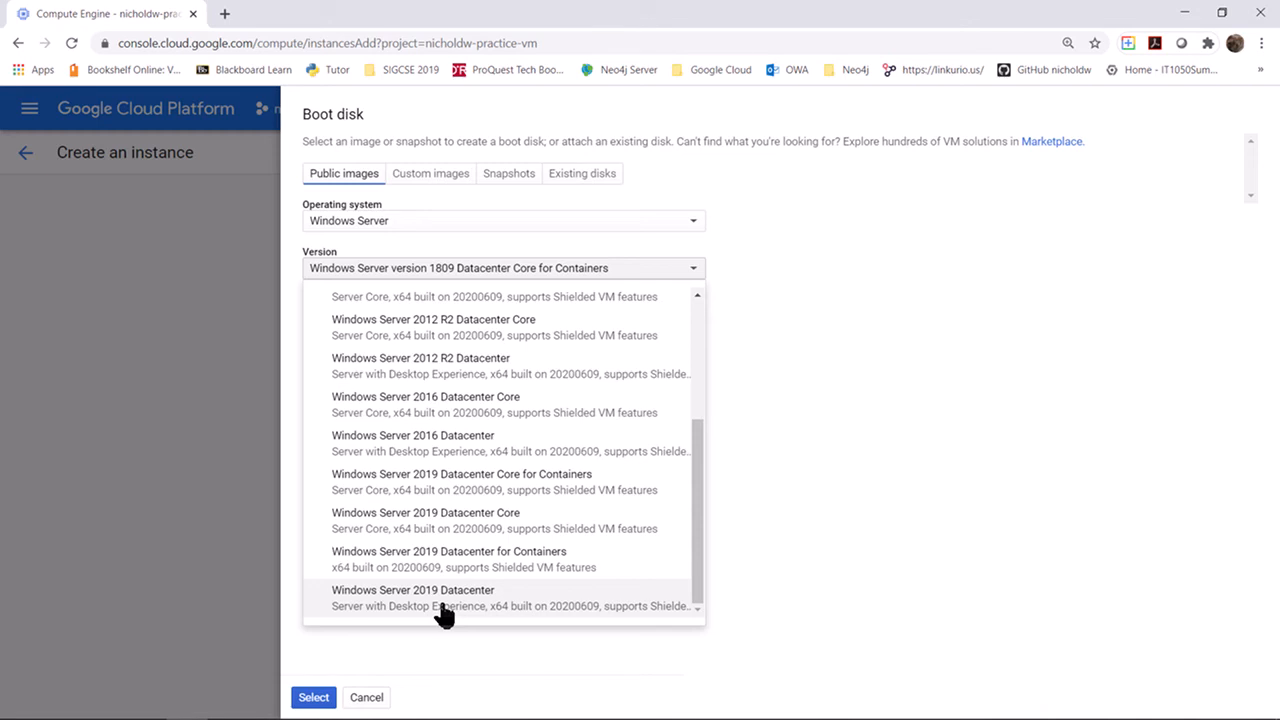
drag(700, 523, 700, 563)
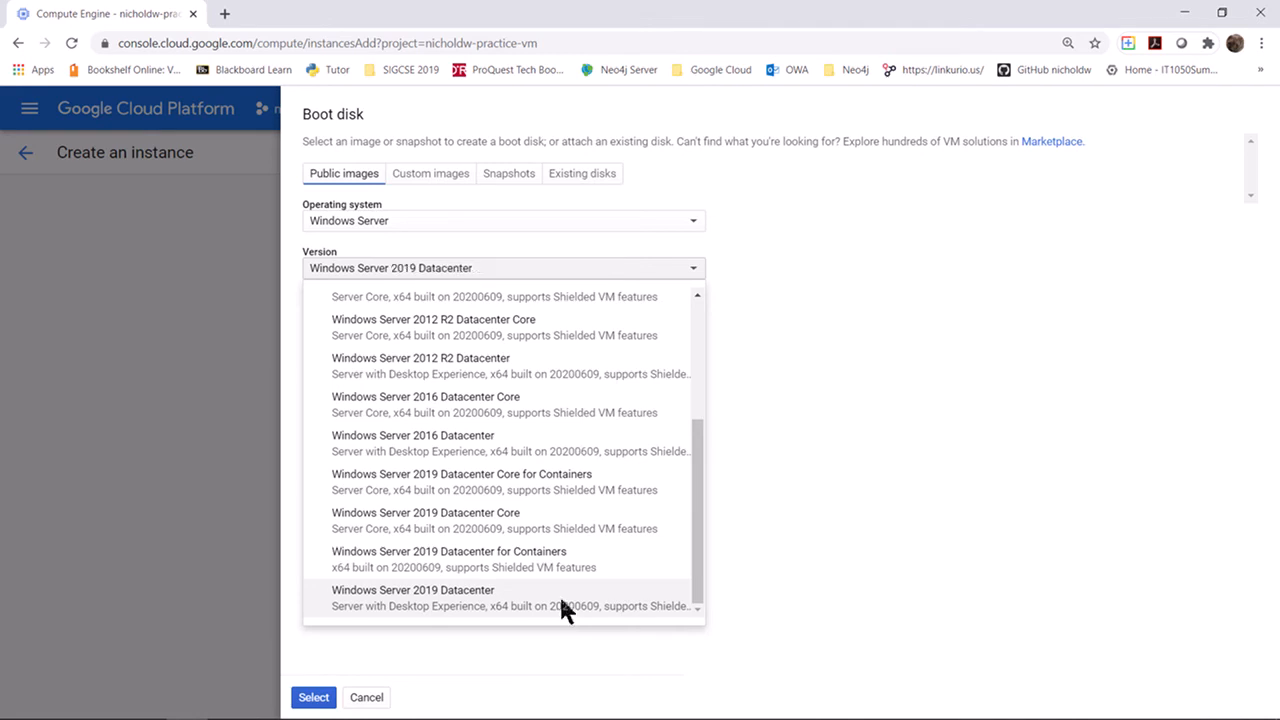
click(565, 605)
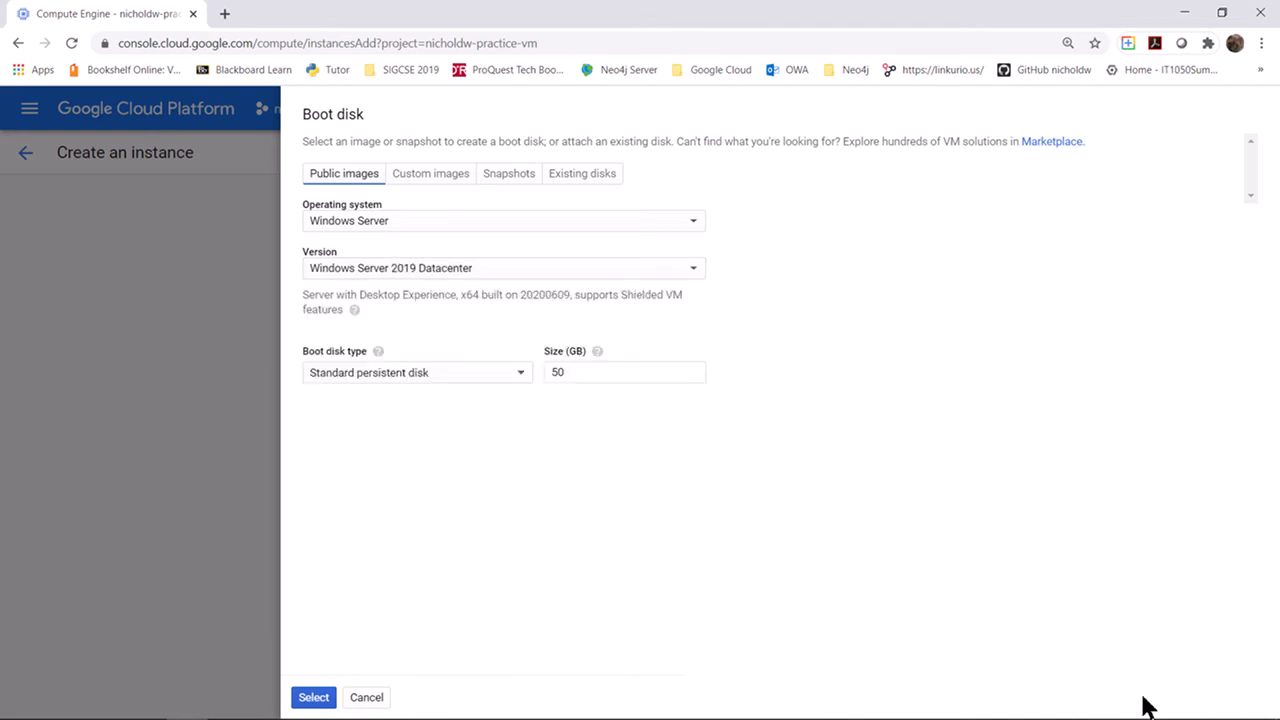
Step: Set the boot disk size to 100 GB and apply the boot disk settings
double_click(648, 375)
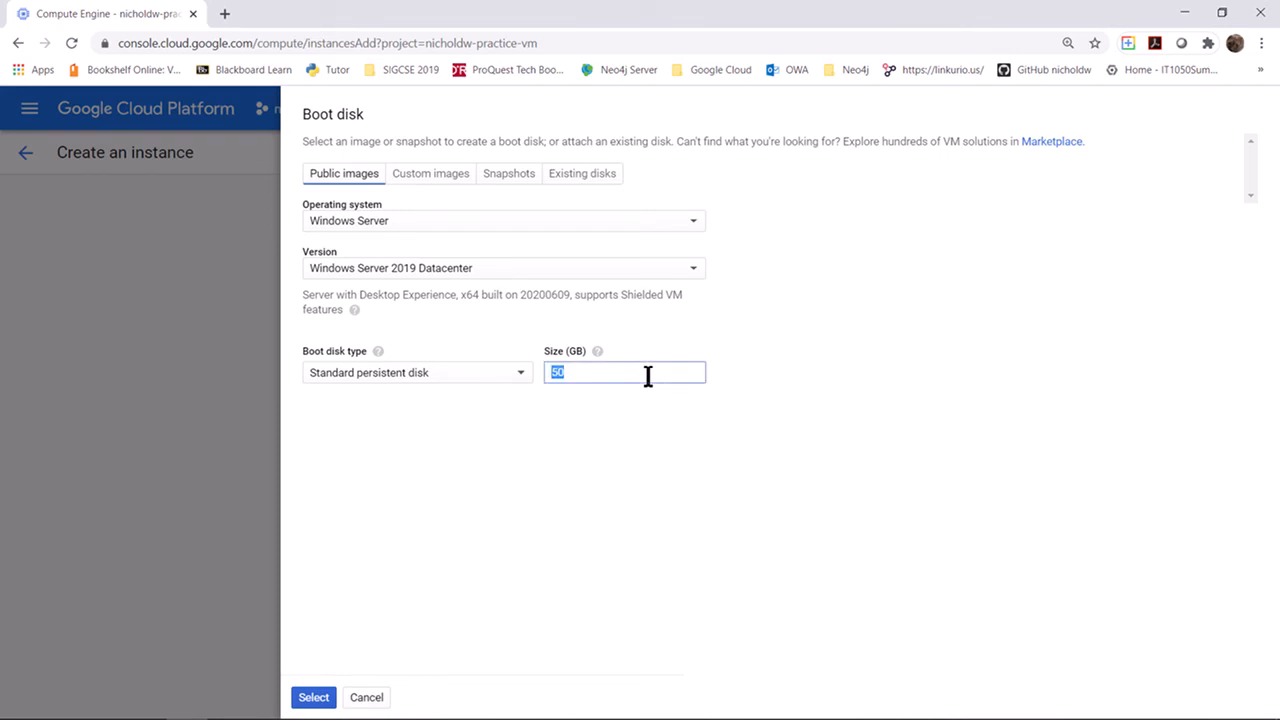
text(100)
click(500, 484)
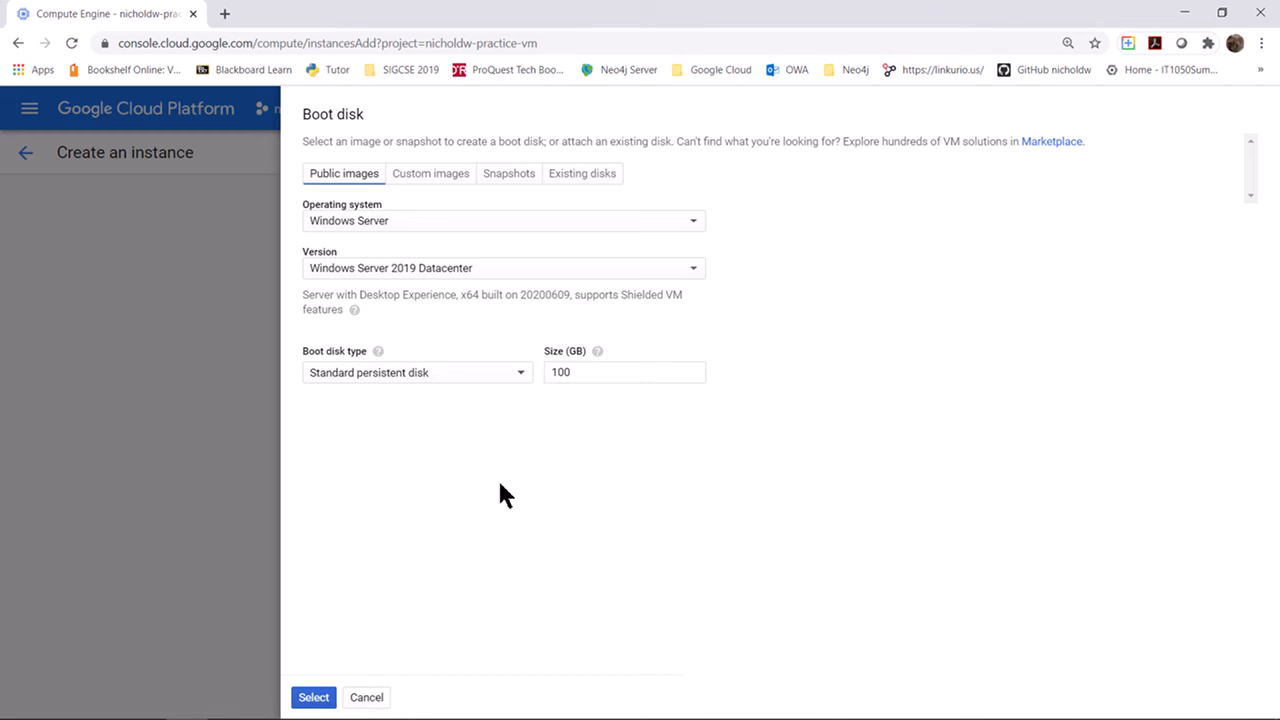
click(313, 697)
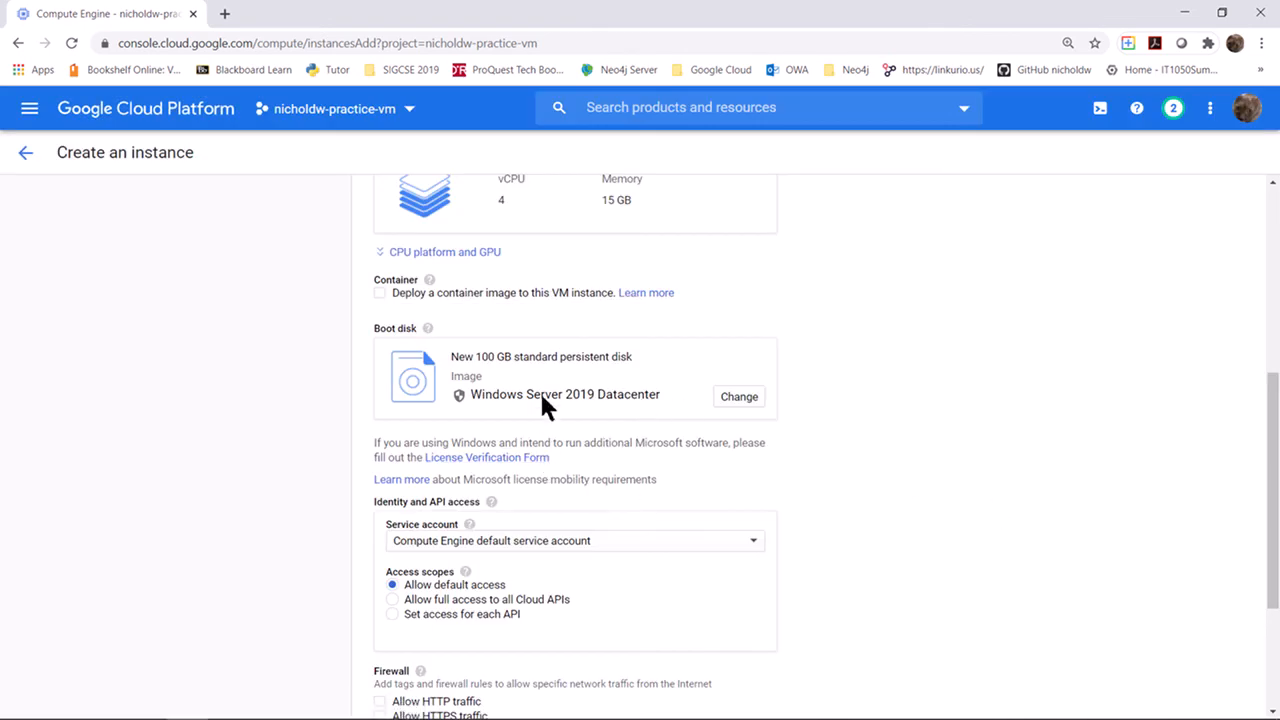
Step: Allow both HTTP and HTTPS traffic through the instance's firewall
scroll(853, 411, down, 2)
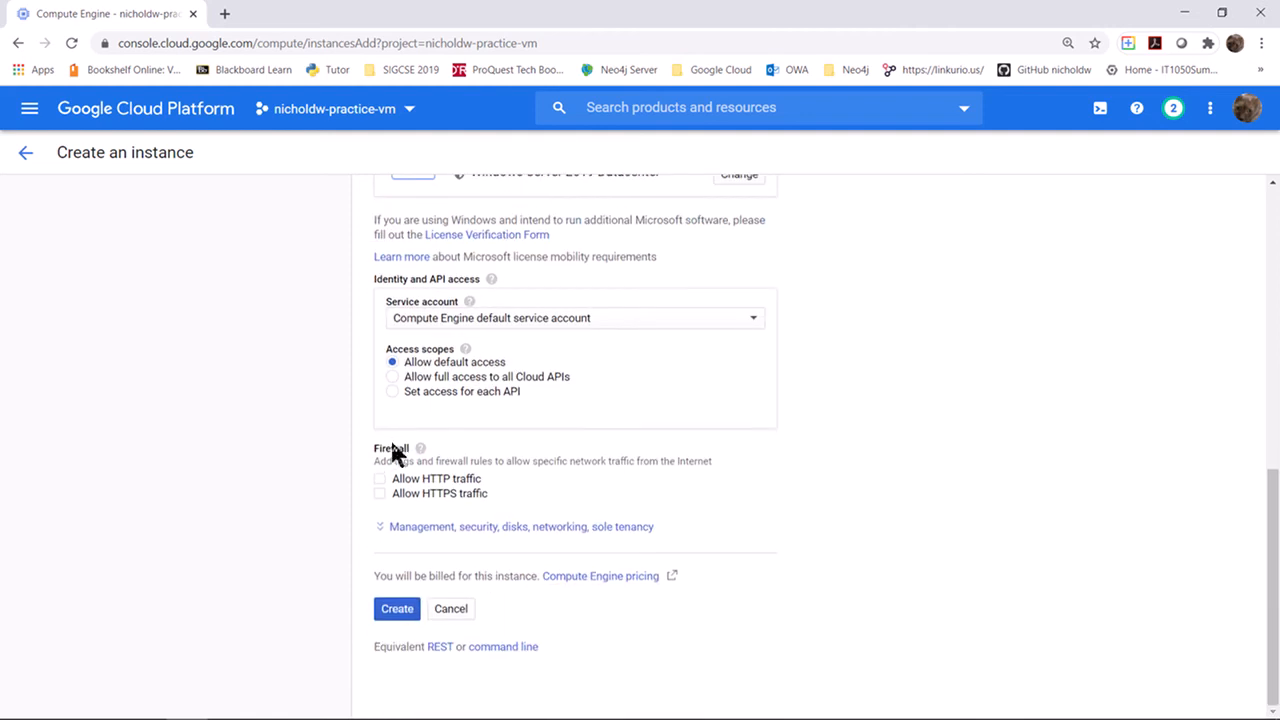
click(380, 479)
click(380, 493)
Step: Review the instance's configuration and cost estimate from name to firewall, and create the instance
scroll(988, 440, up, 5)
scroll(990, 433, up, 2)
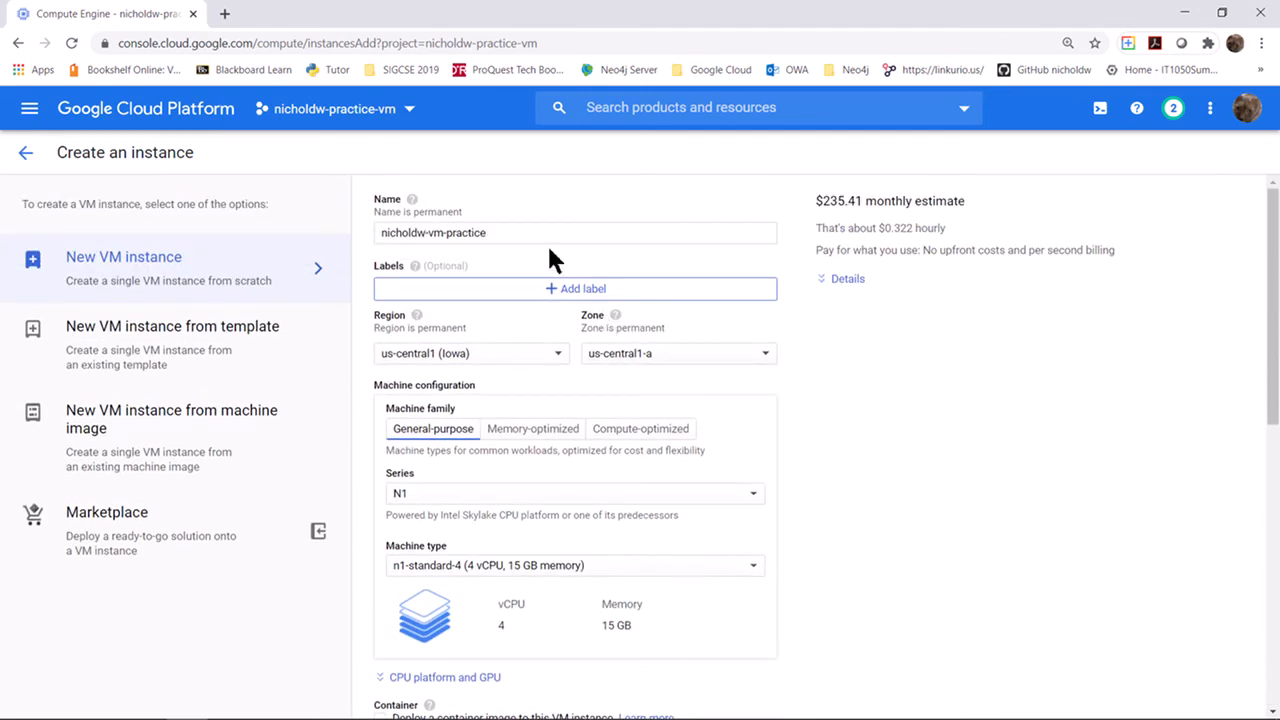
double_click(549, 236)
click(549, 236)
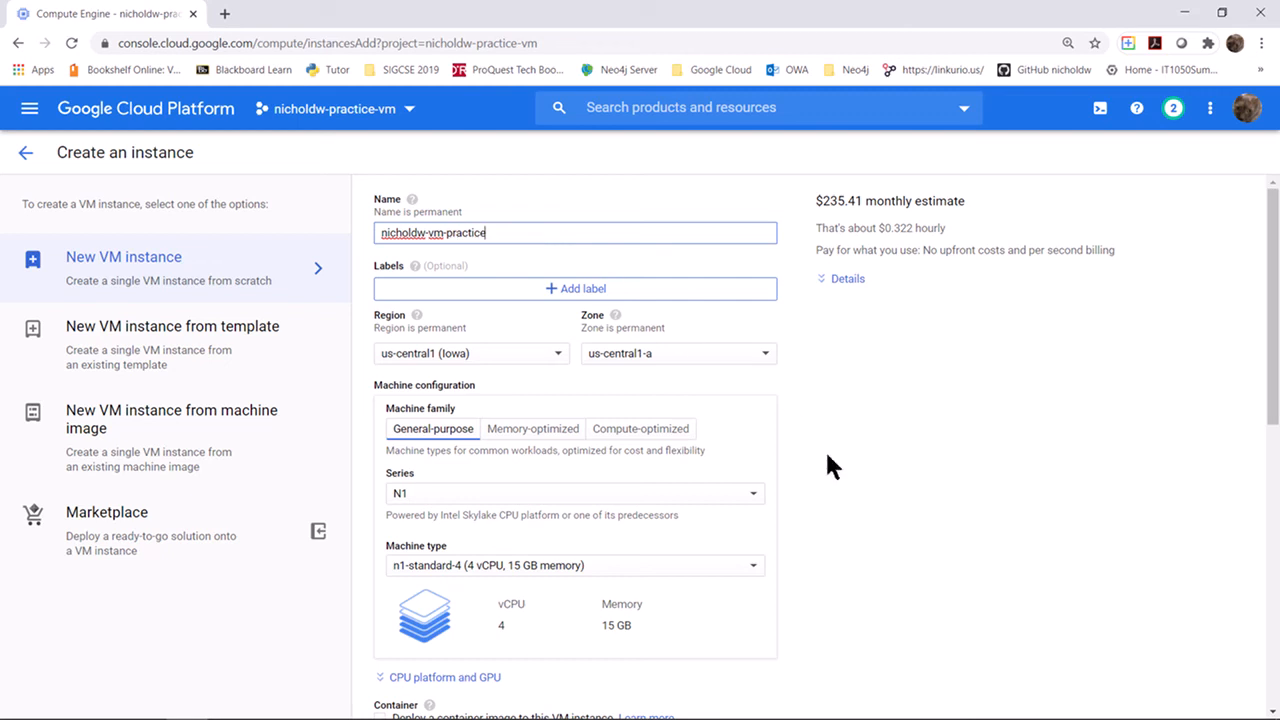
scroll(845, 480, down, 1)
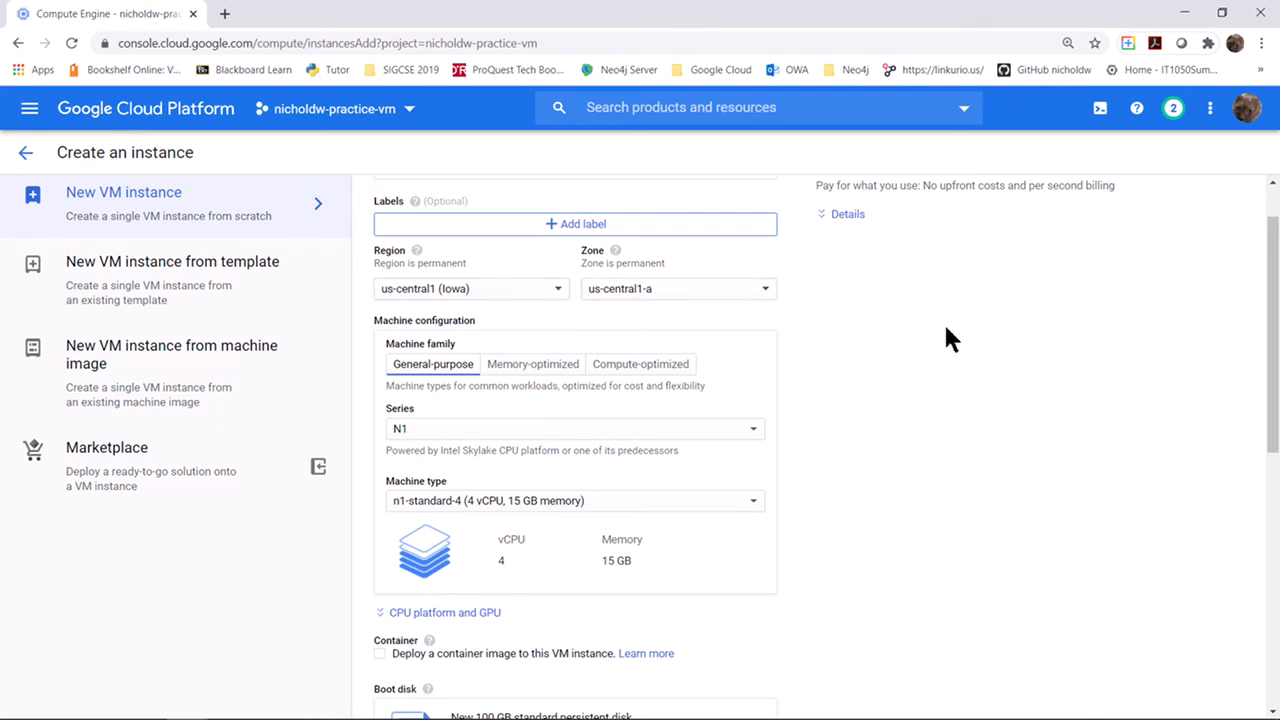
scroll(945, 338, down, 3)
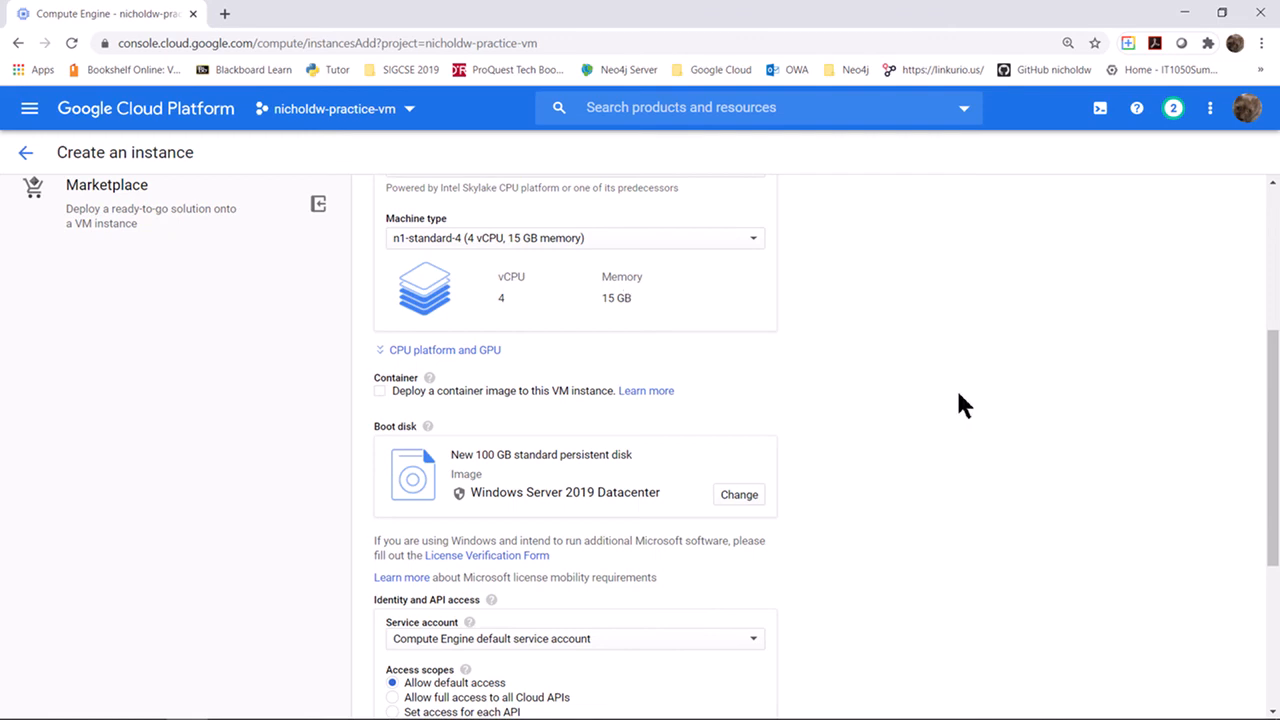
scroll(958, 394, down, 3)
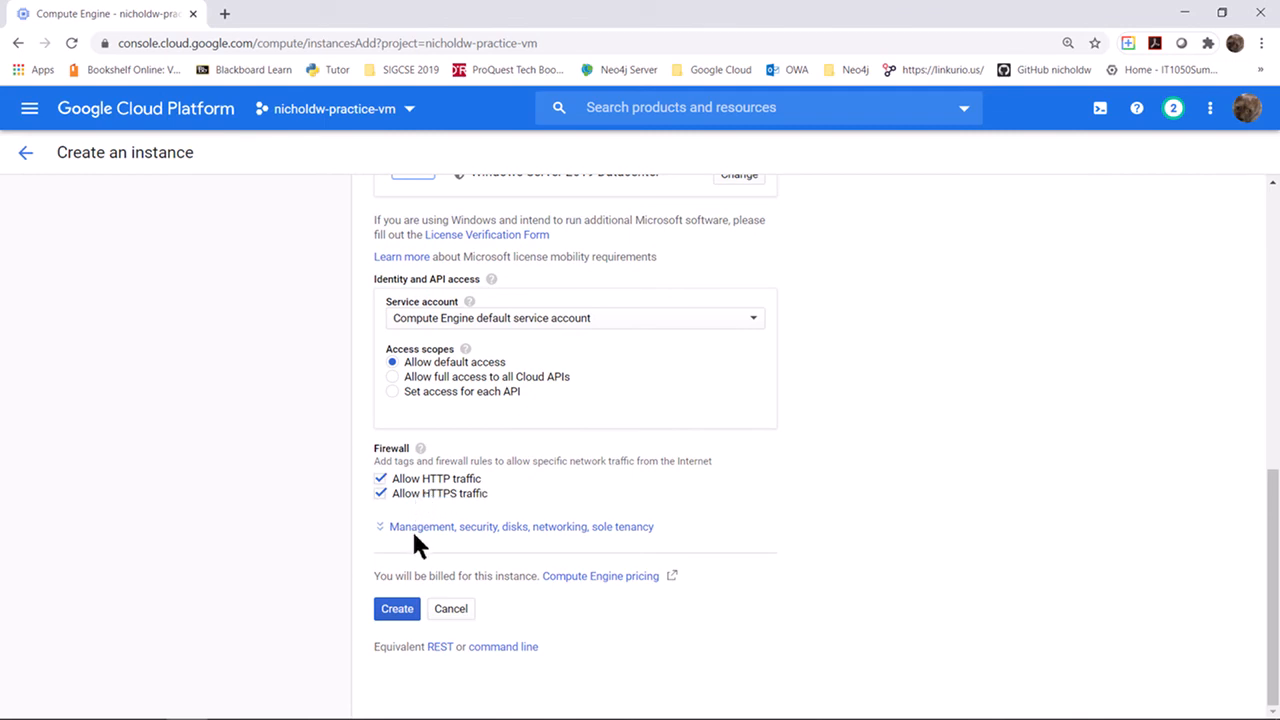
click(396, 612)
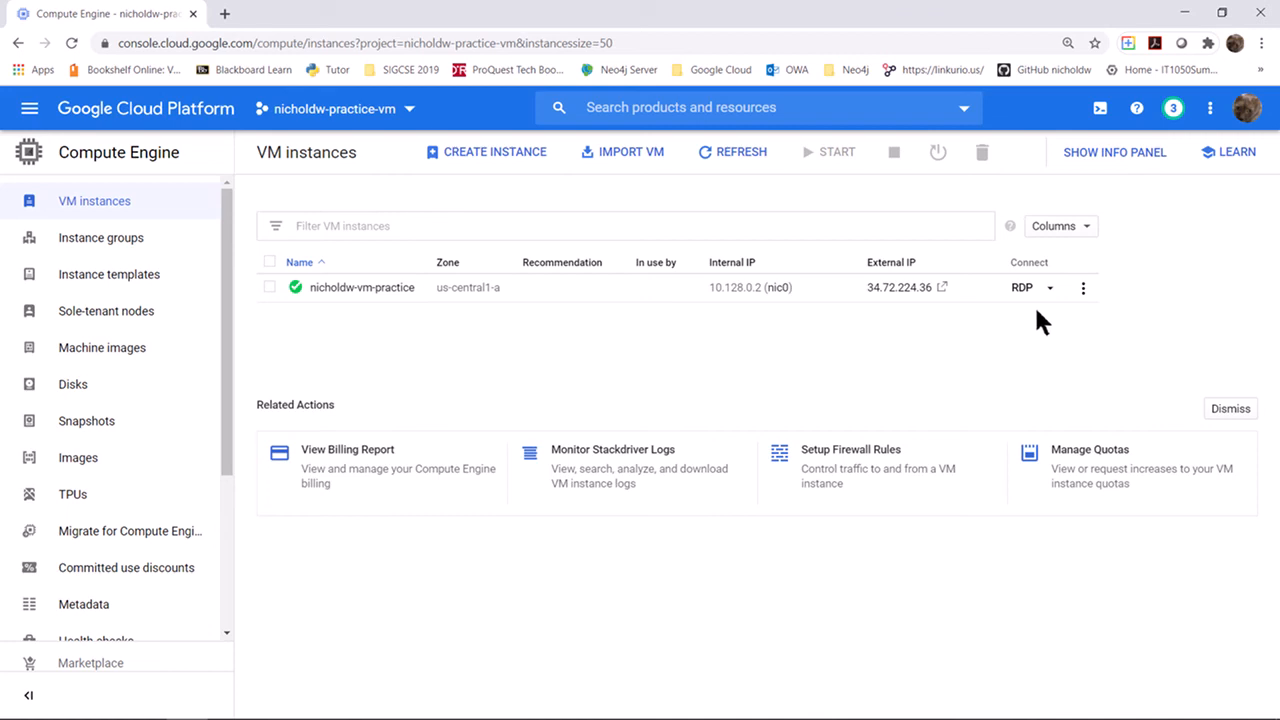
Step: Look at the actions available for the new instance and try to connect to it over RDP
click(1083, 289)
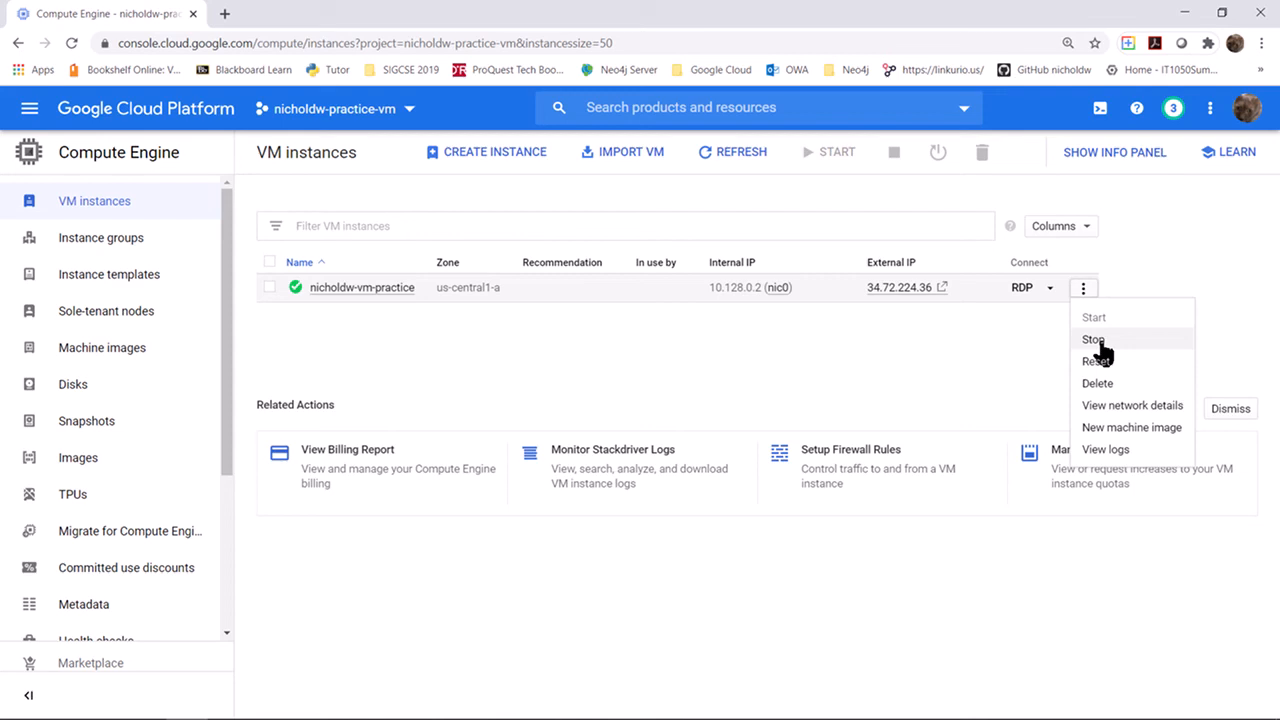
click(768, 370)
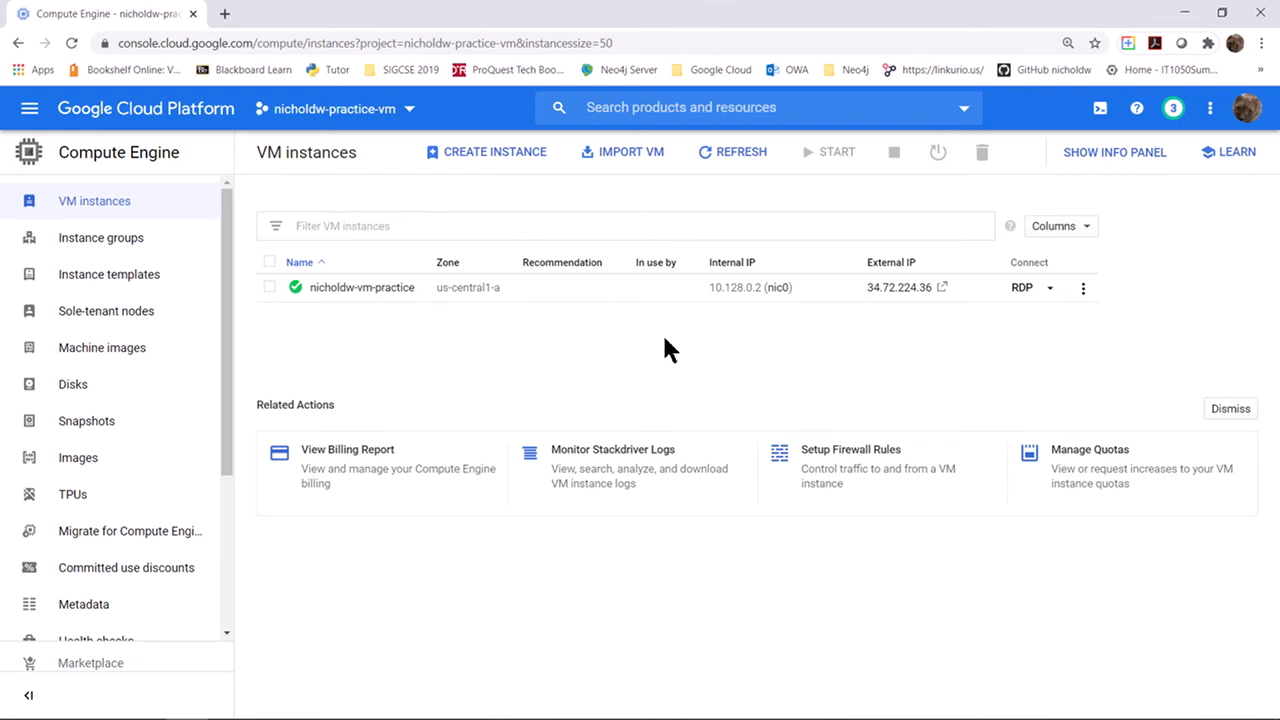
click(1022, 288)
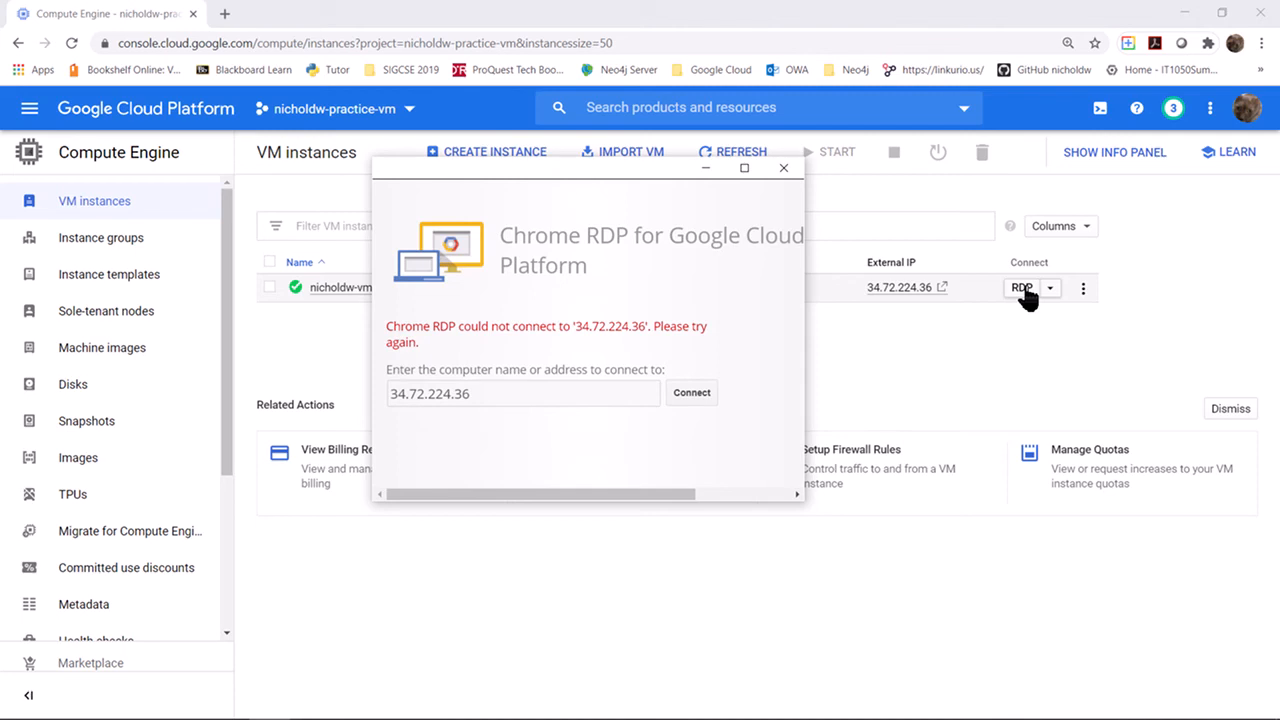
click(784, 171)
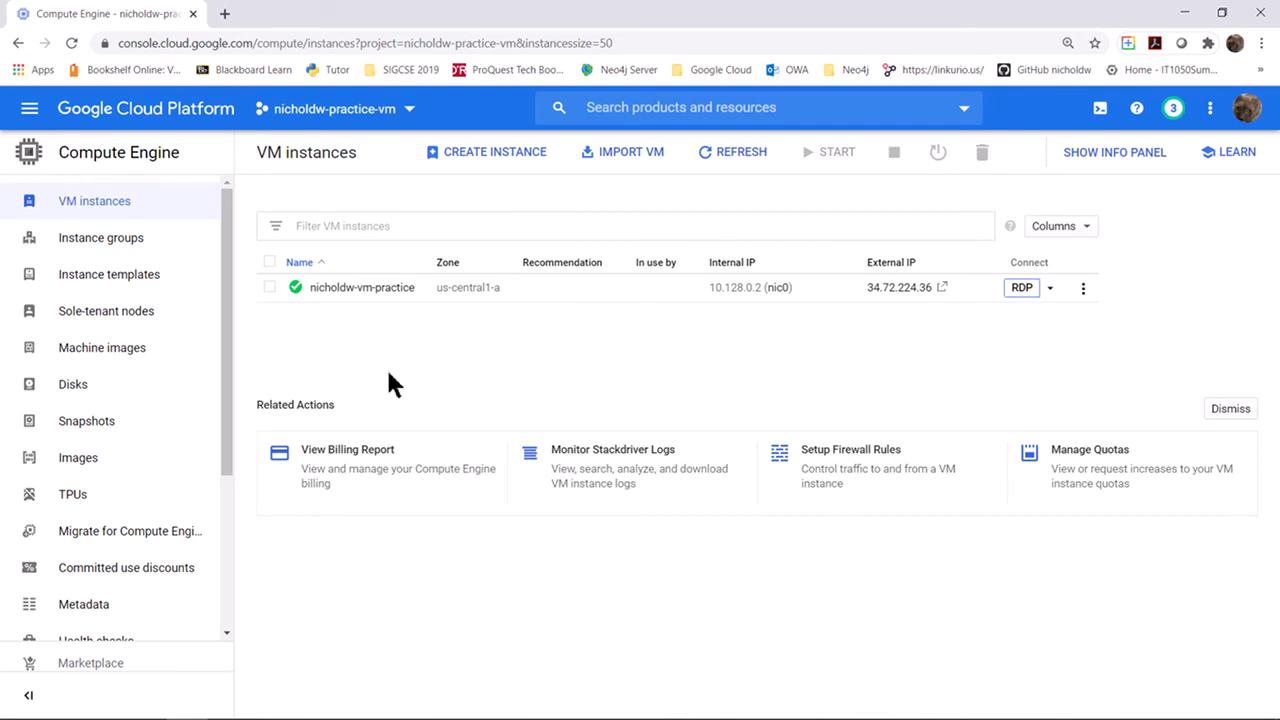
Step: Generate a new Windows password for the suggested username on the instance's details page and copy it
click(342, 287)
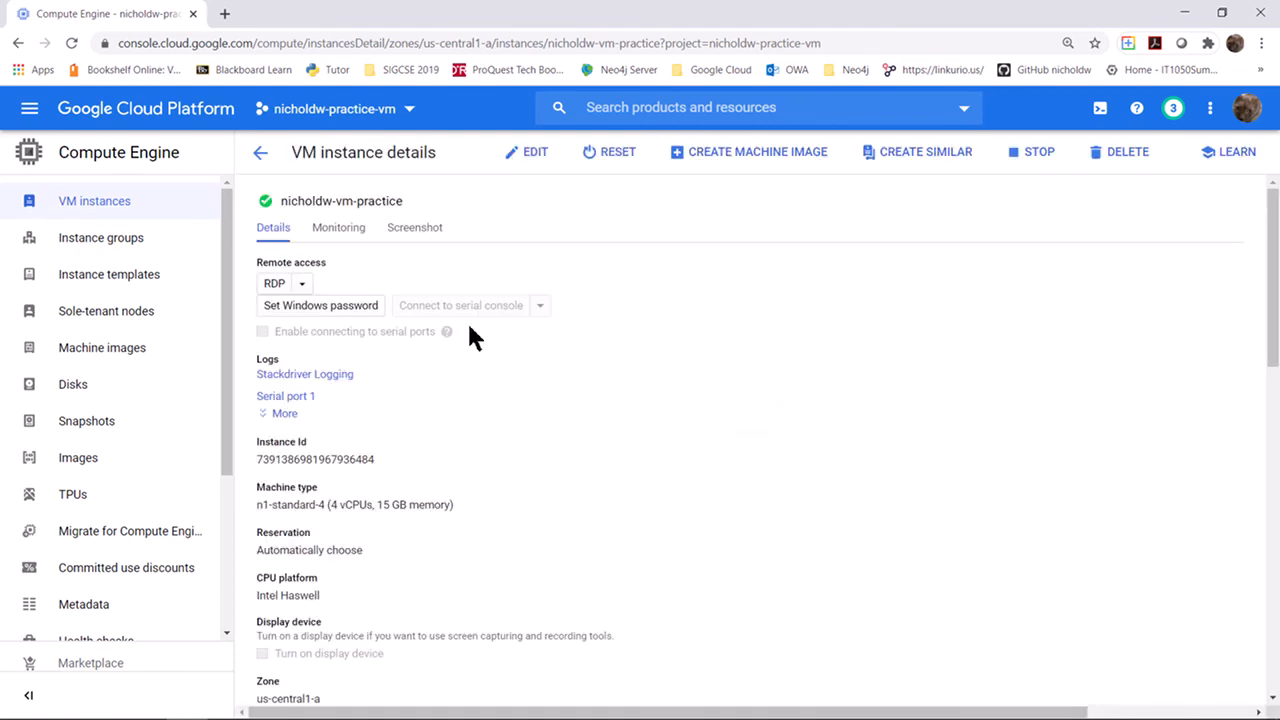
click(360, 312)
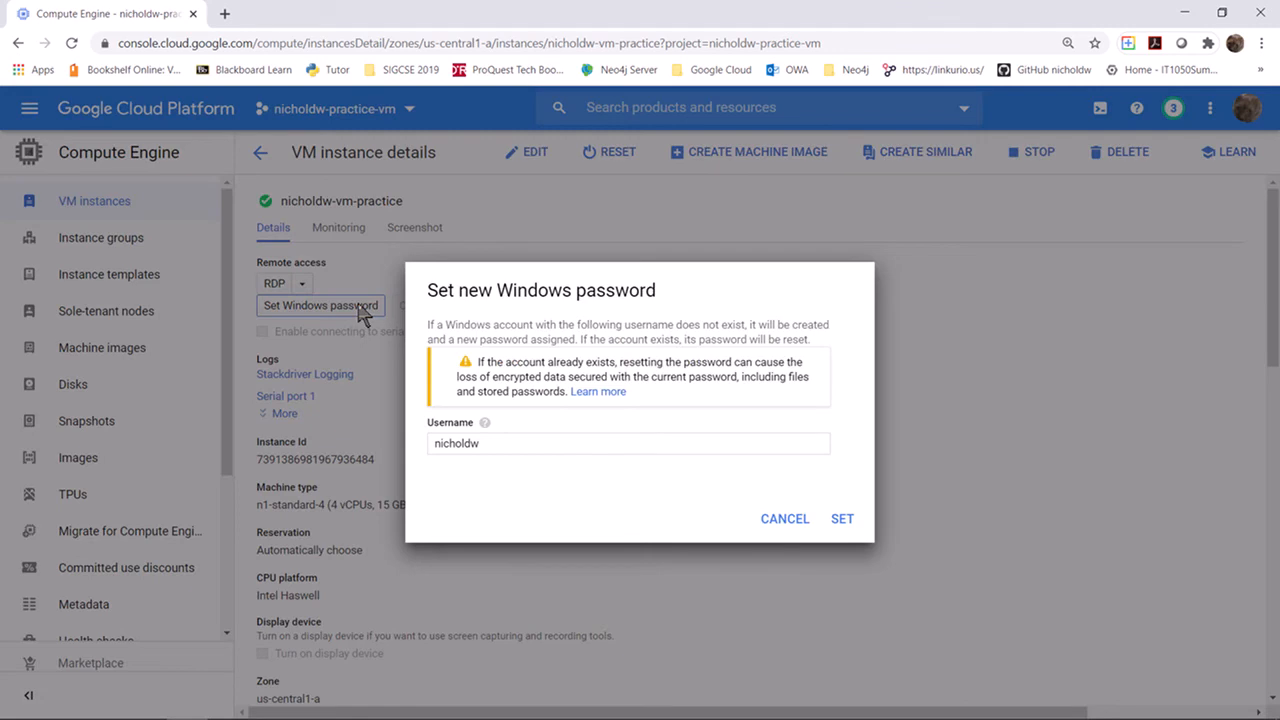
click(840, 519)
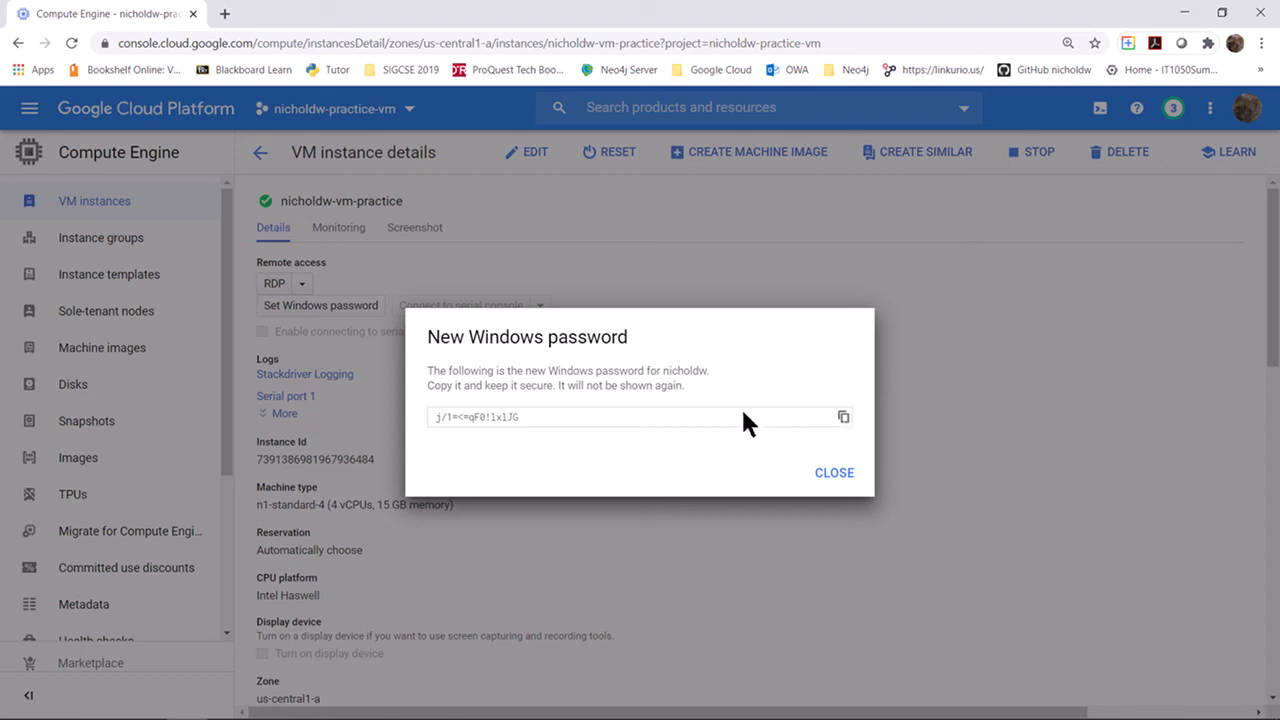
click(843, 420)
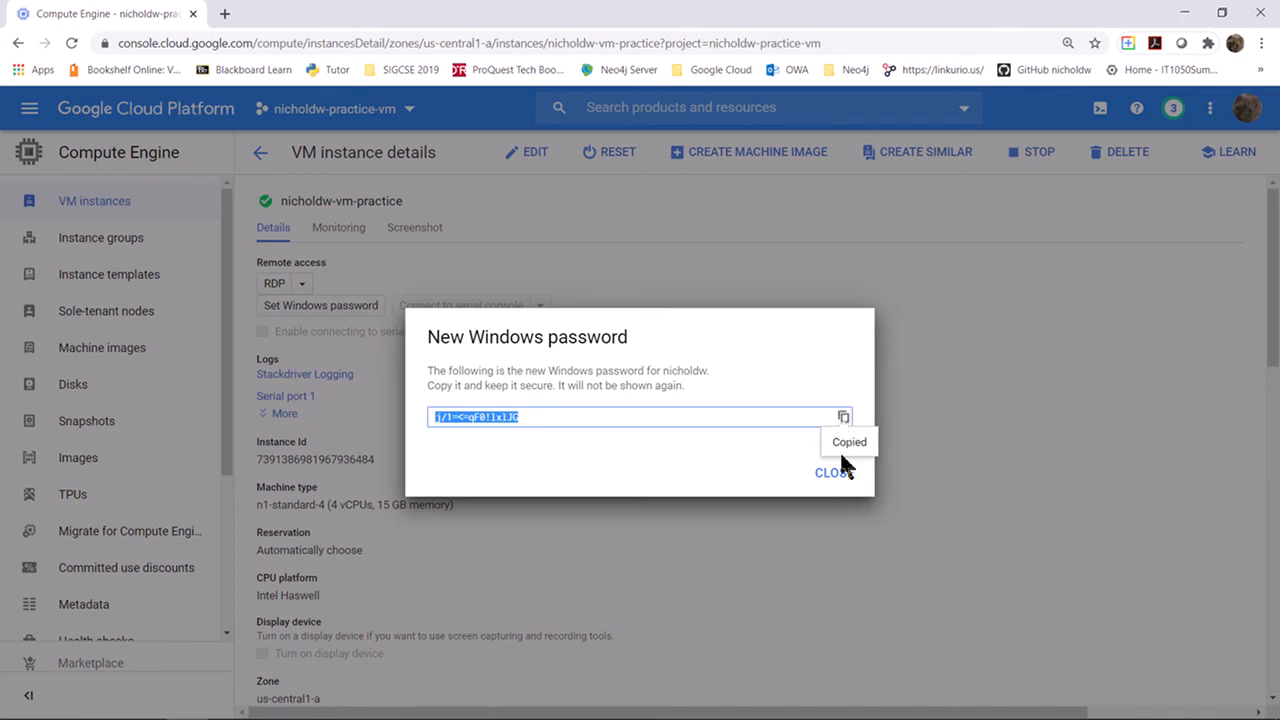
click(845, 419)
click(836, 472)
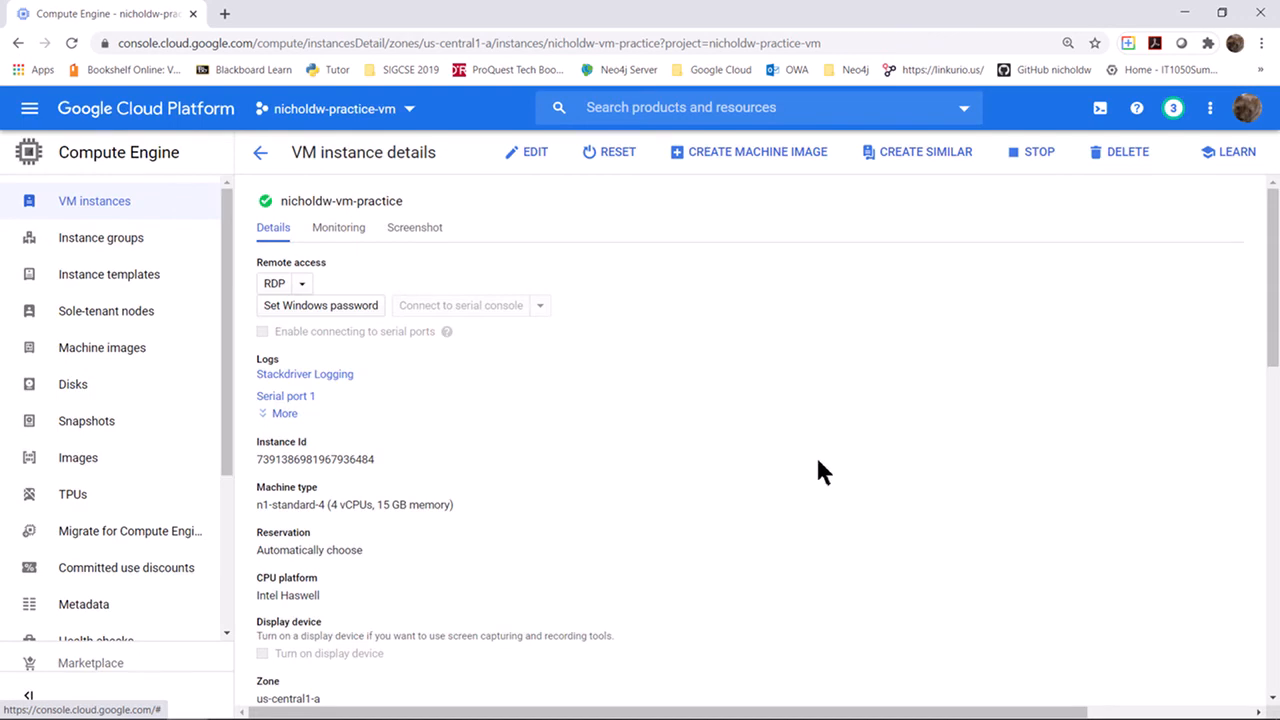
Step: Connect to the VM instance over RDP from the instances list, pasting the copied Windows password and accepting the unverified server certificate
click(260, 155)
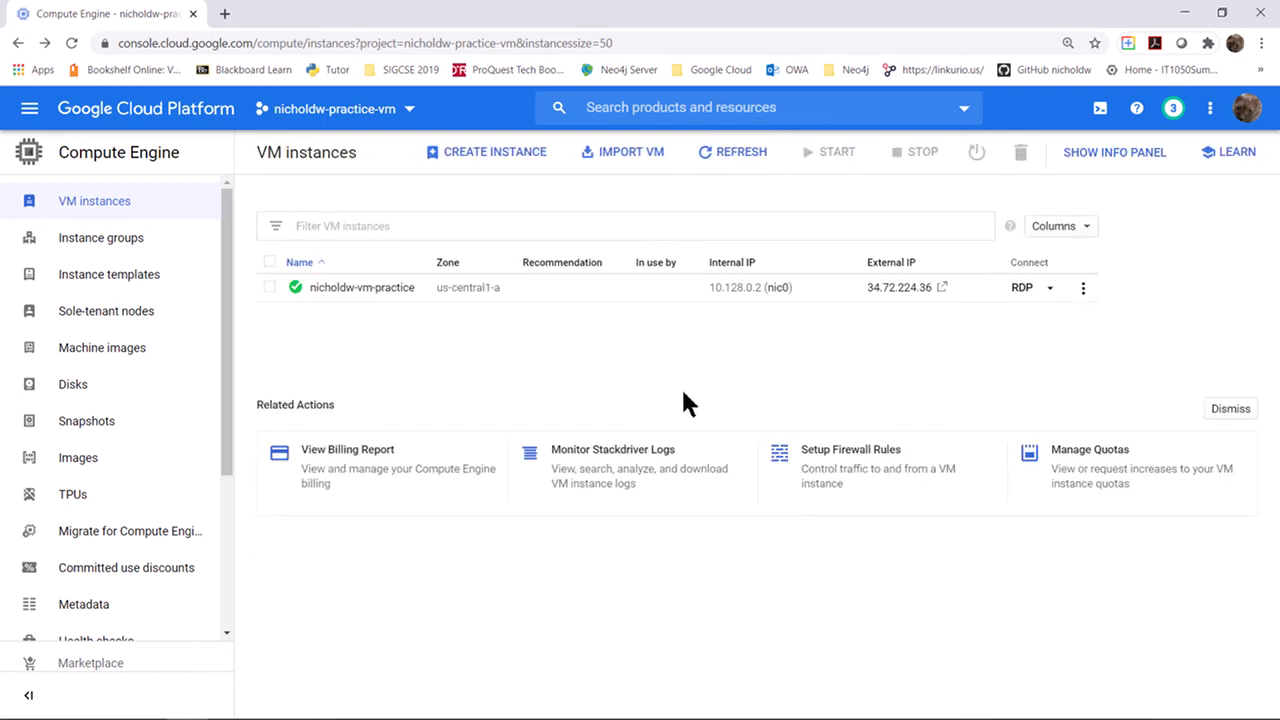
click(1022, 289)
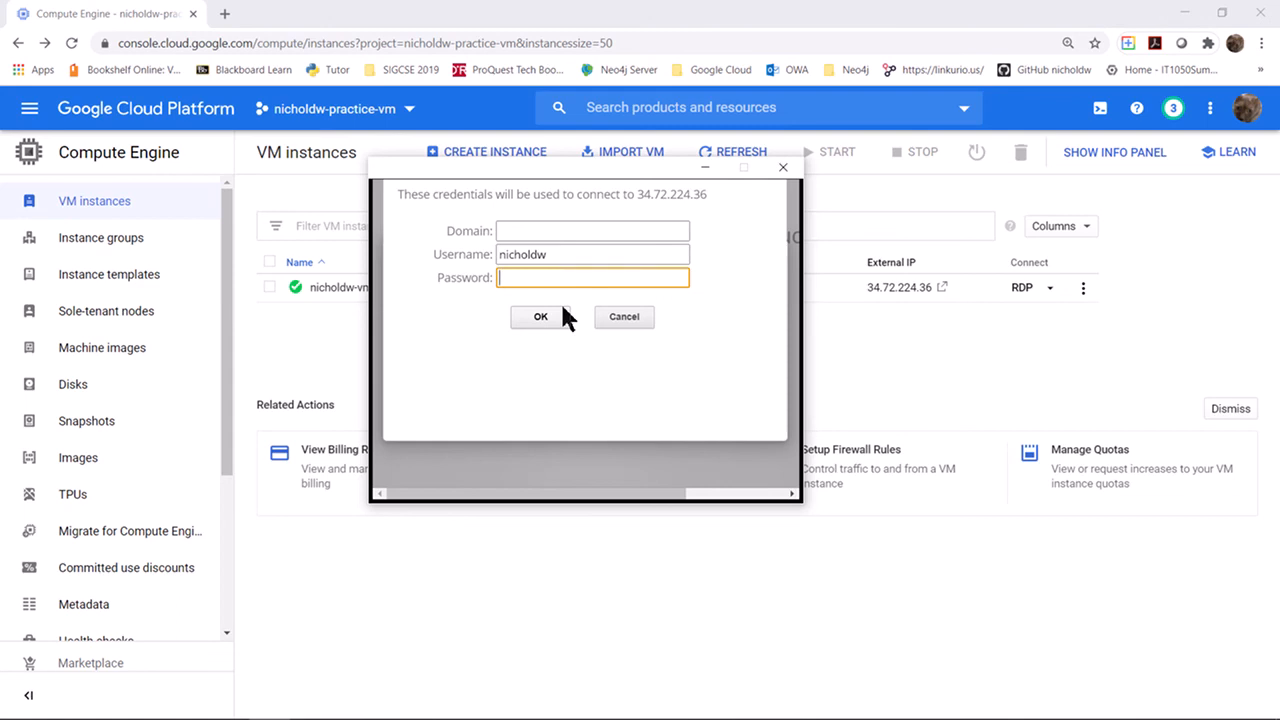
right_click(566, 281)
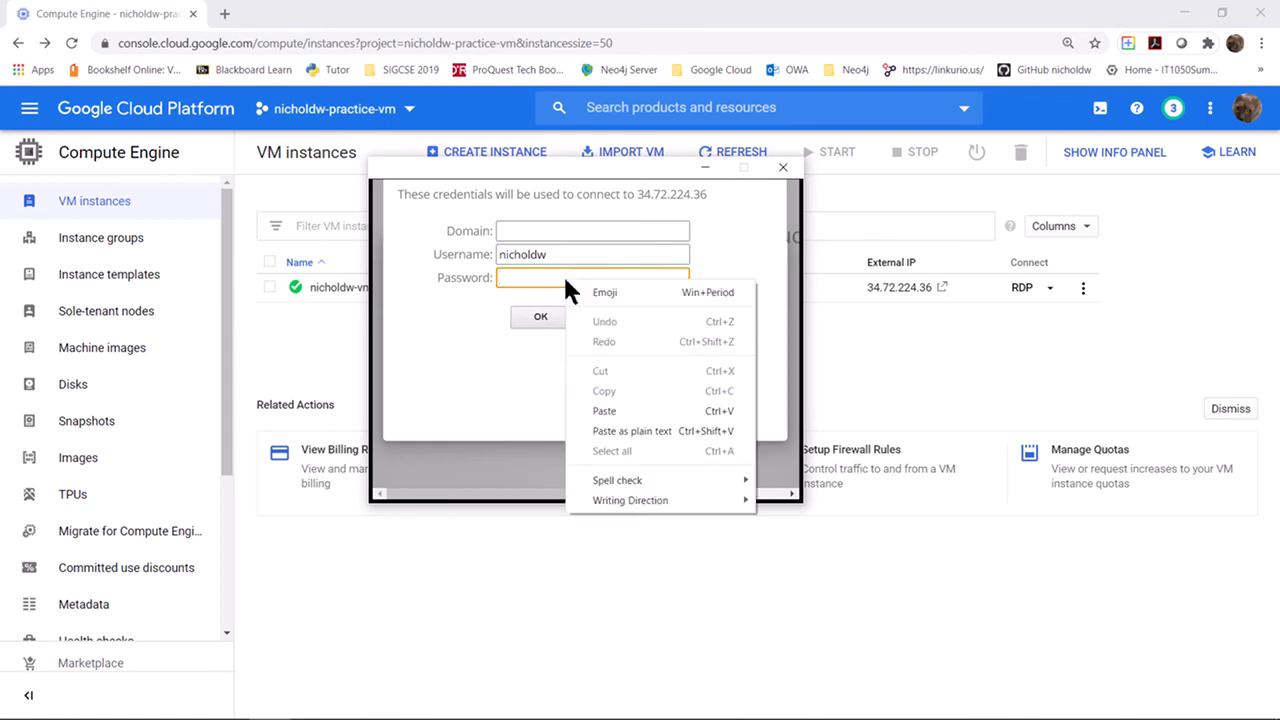
click(600, 412)
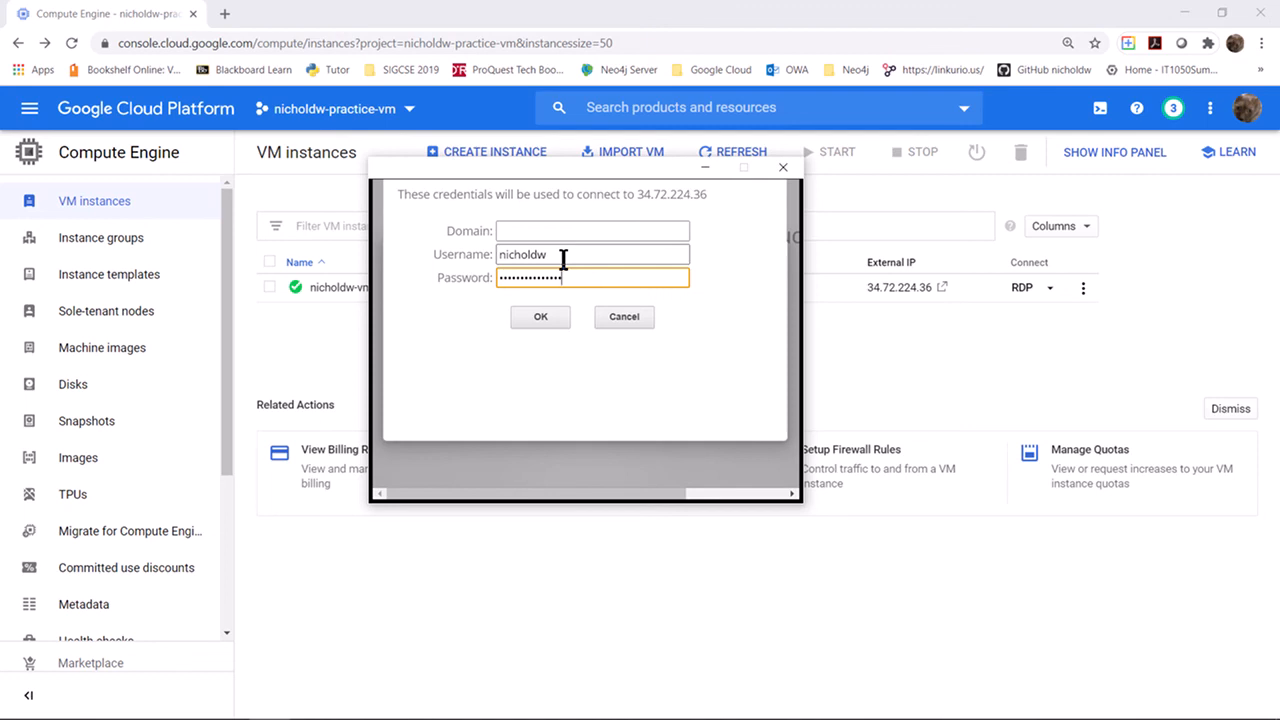
click(539, 314)
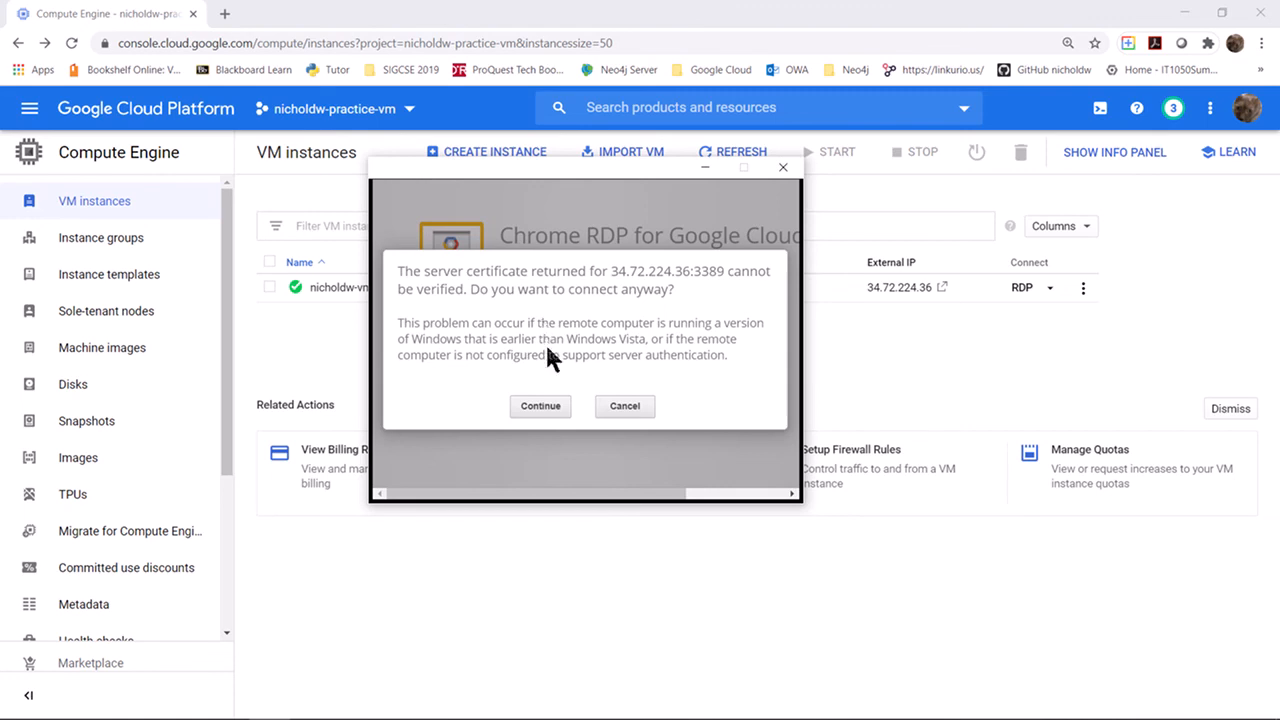
click(545, 409)
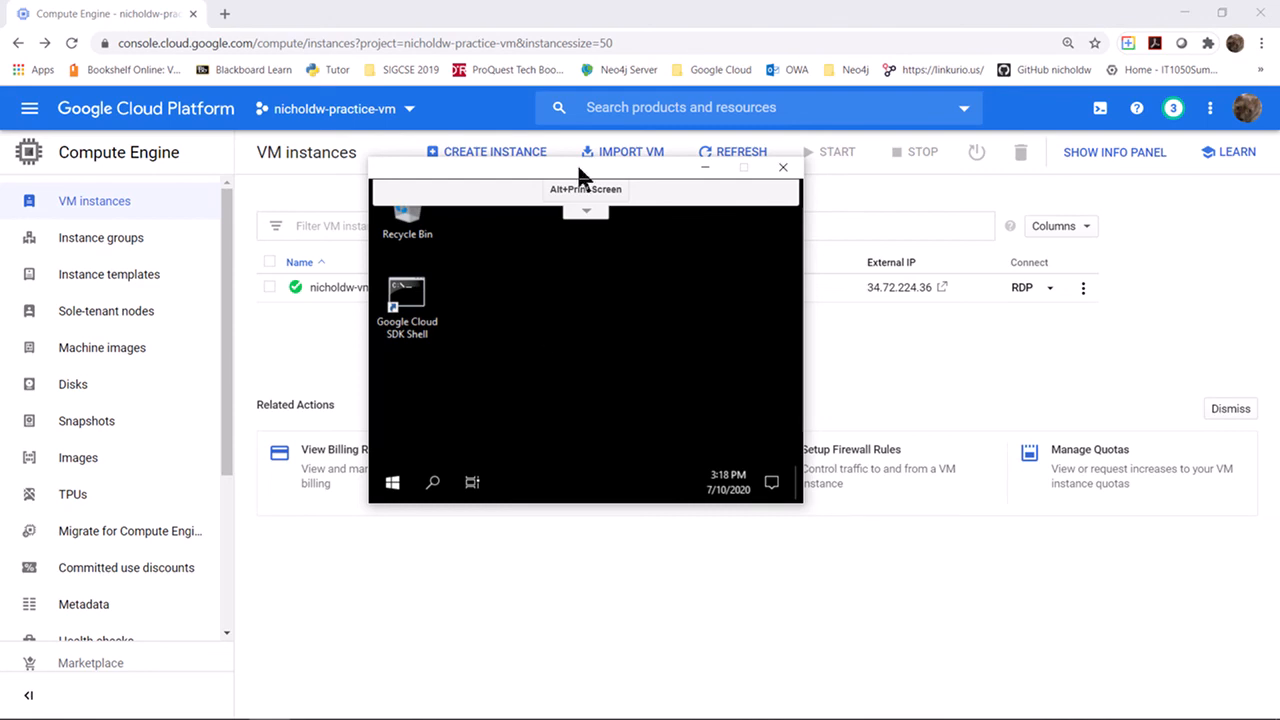
Step: Decline making the remote server discoverable on the network and dismiss the Windows Admin Center message in Server Manager
drag(578, 165, 521, 20)
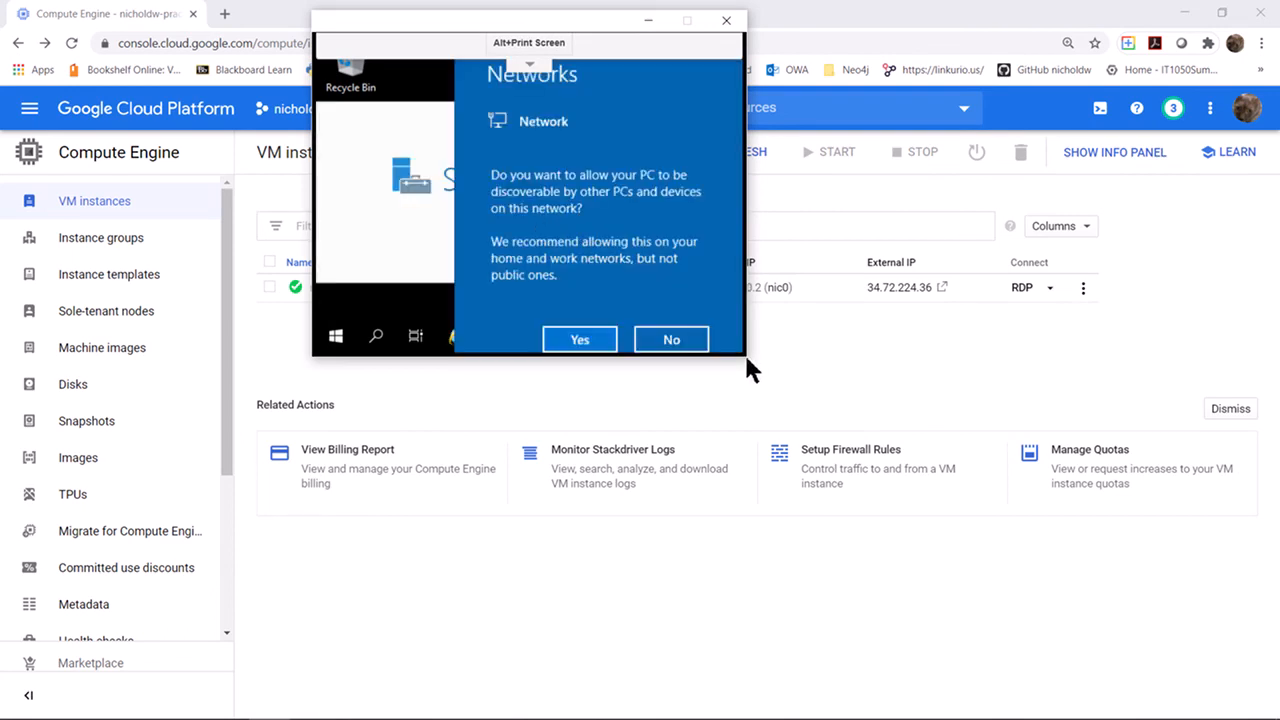
click(673, 340)
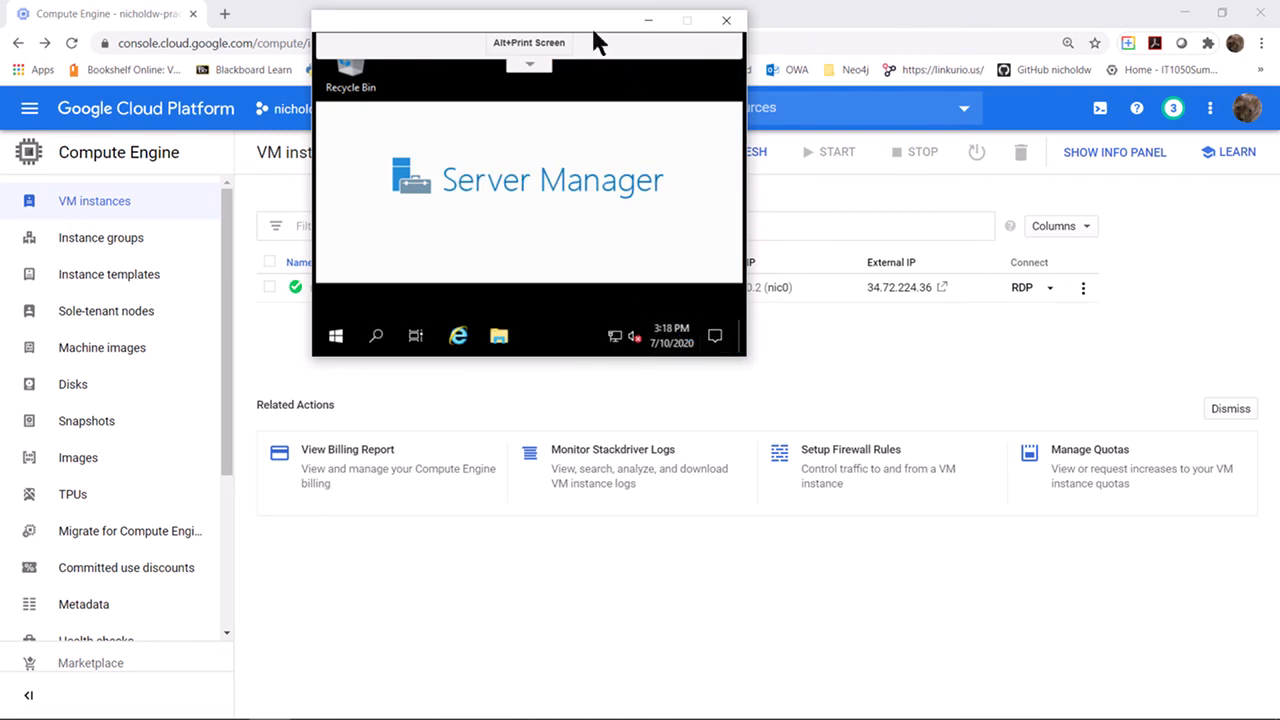
drag(584, 21, 558, 82)
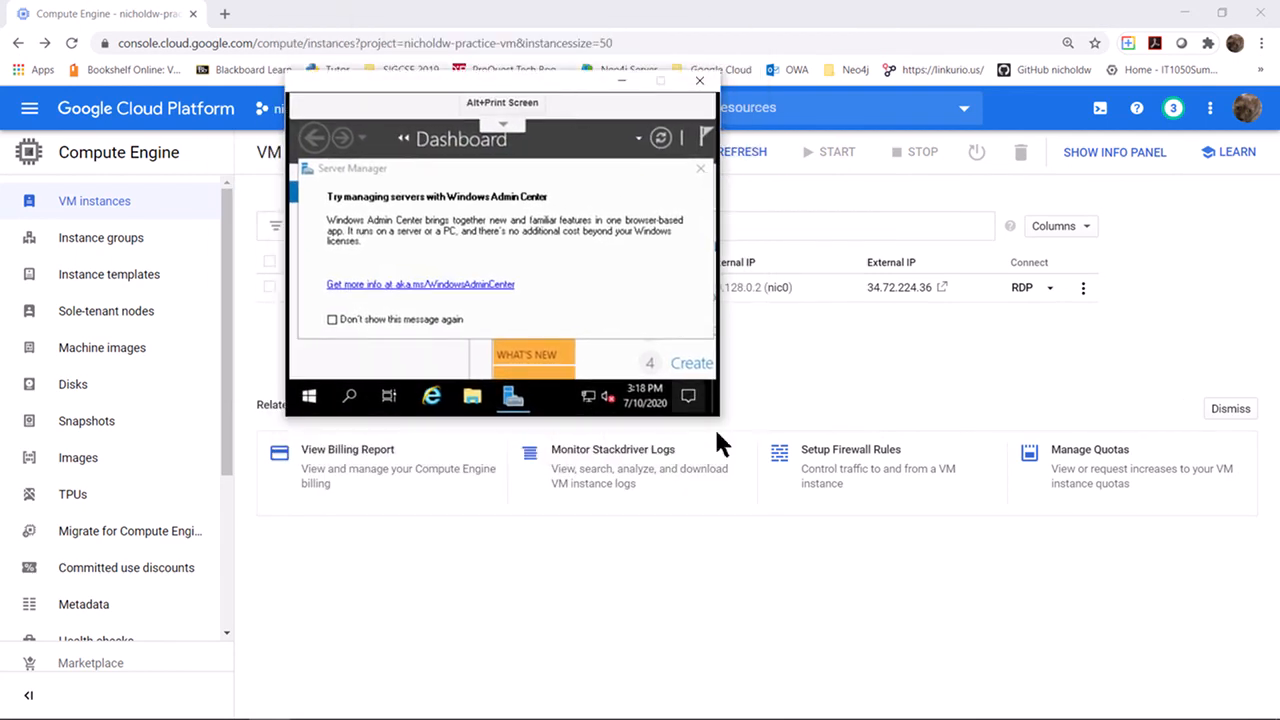
click(425, 320)
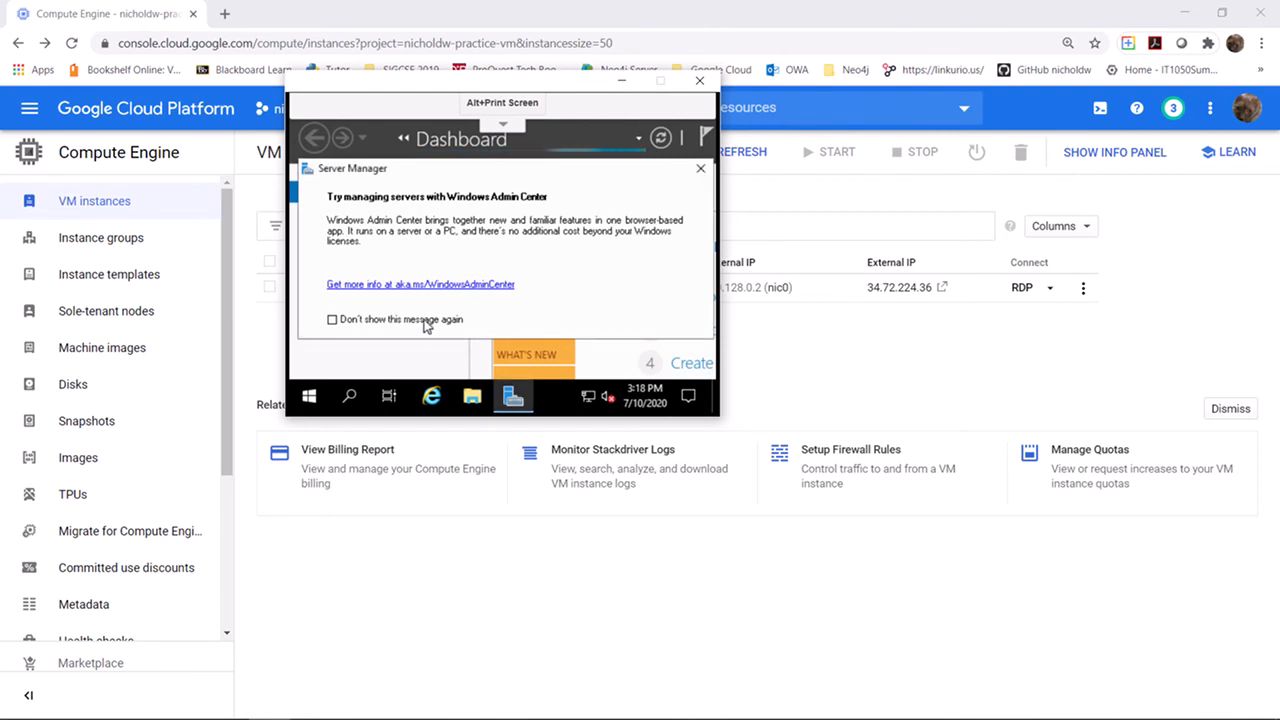
click(700, 168)
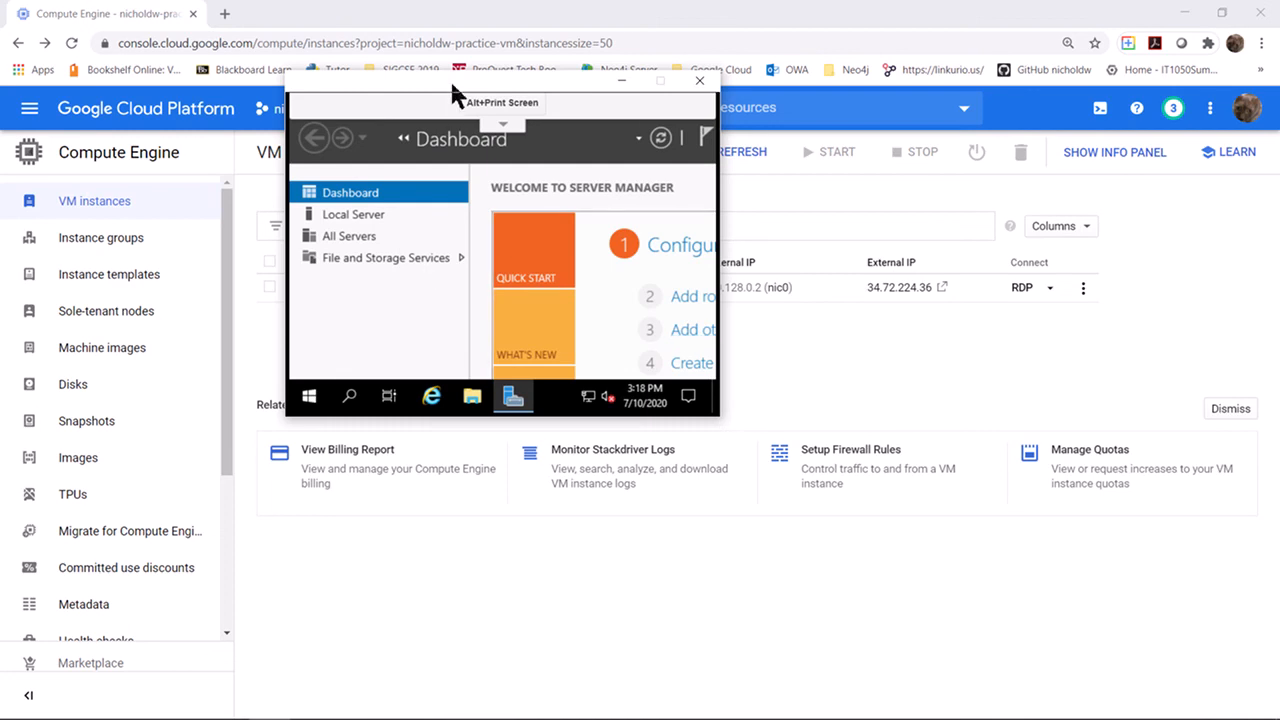
Step: Shut down the remote Windows server with the reason Other (Unplanned) and close the ended RDP session's window
mouse_move(420, 76)
mouse_down()
mouse_move(618, 183)
mouse_move(450, 215)
mouse_move(723, 209)
mouse_move(700, 251)
mouse_move(446, 193)
mouse_move(429, 158)
mouse_move(635, 168)
mouse_move(426, 83)
mouse_up()
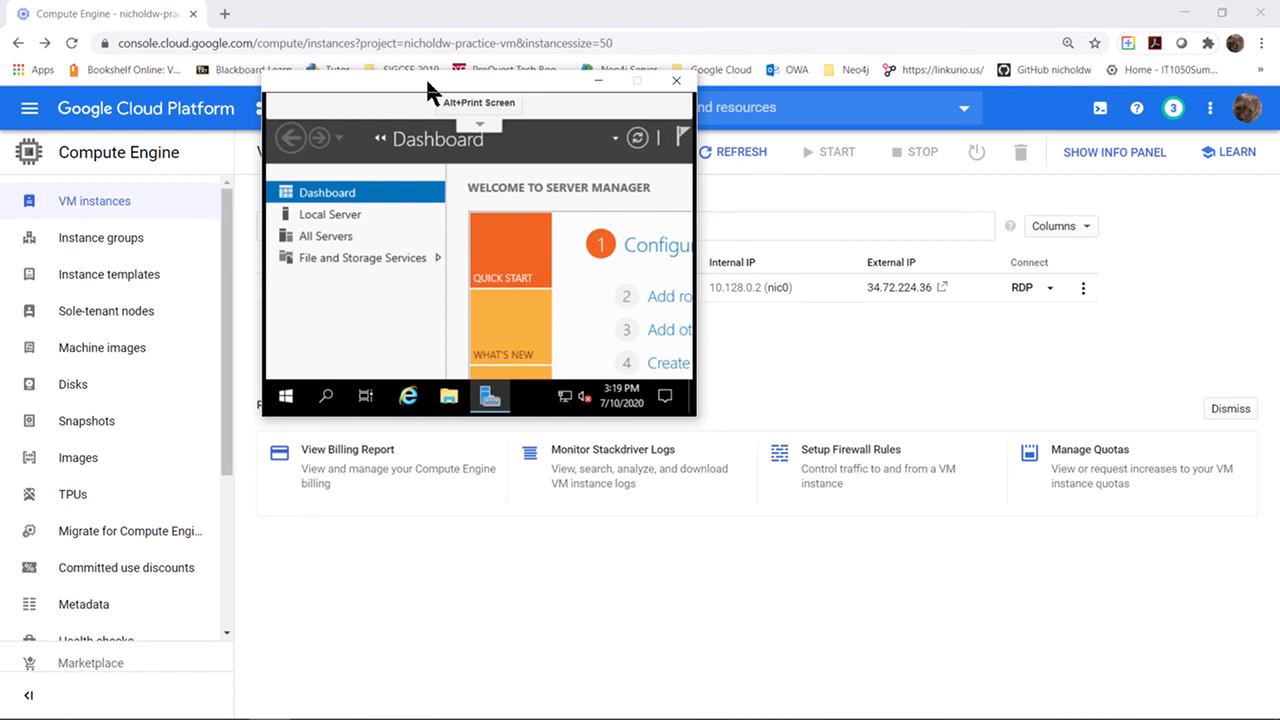
drag(430, 82, 426, 160)
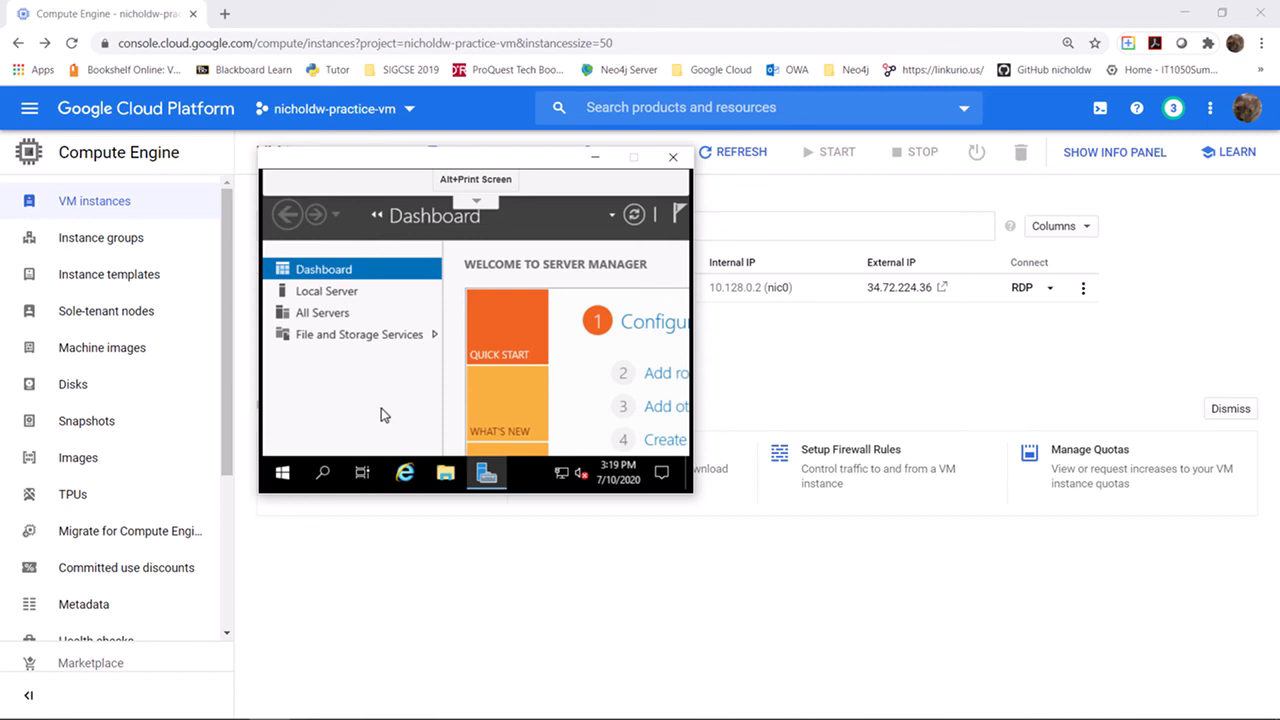
click(281, 474)
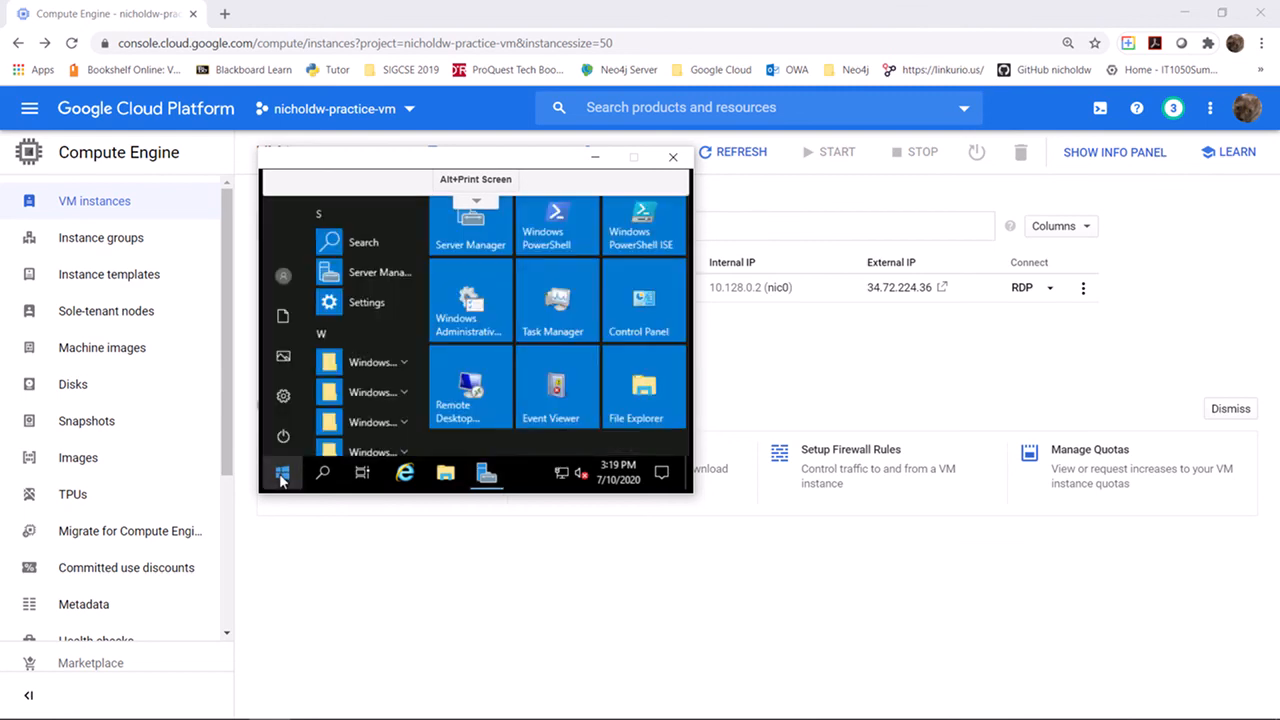
click(283, 438)
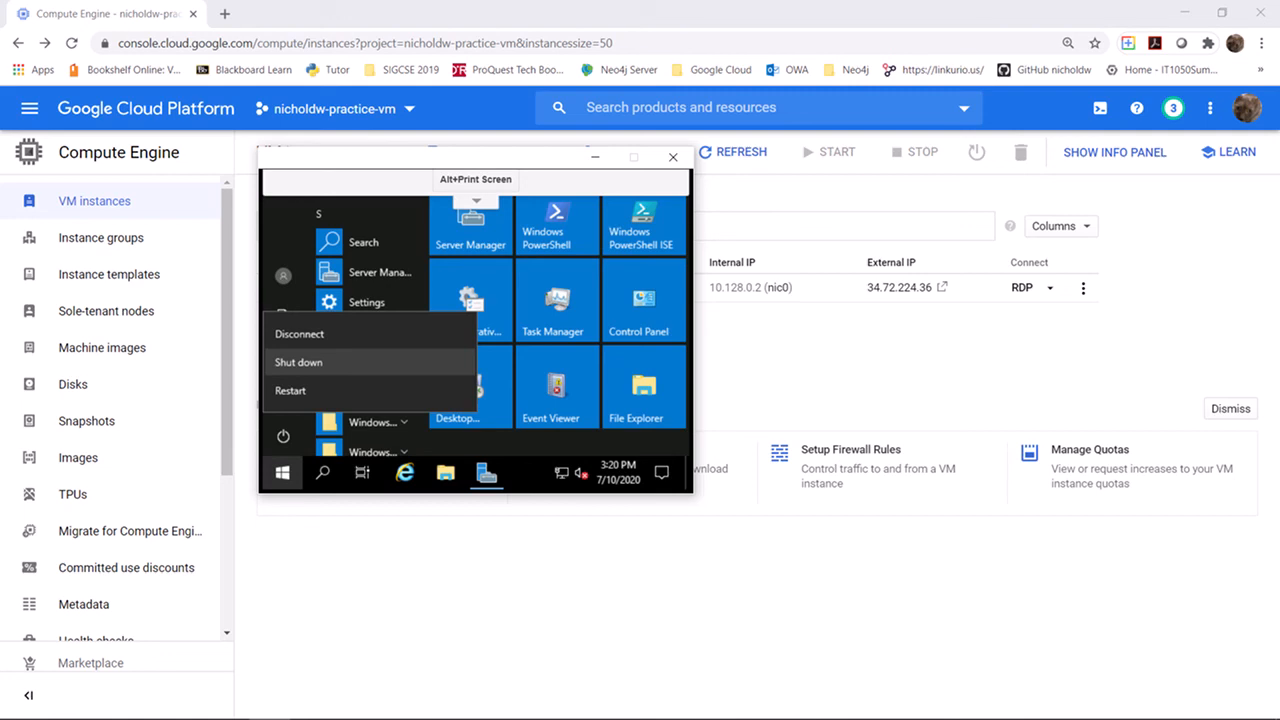
click(303, 362)
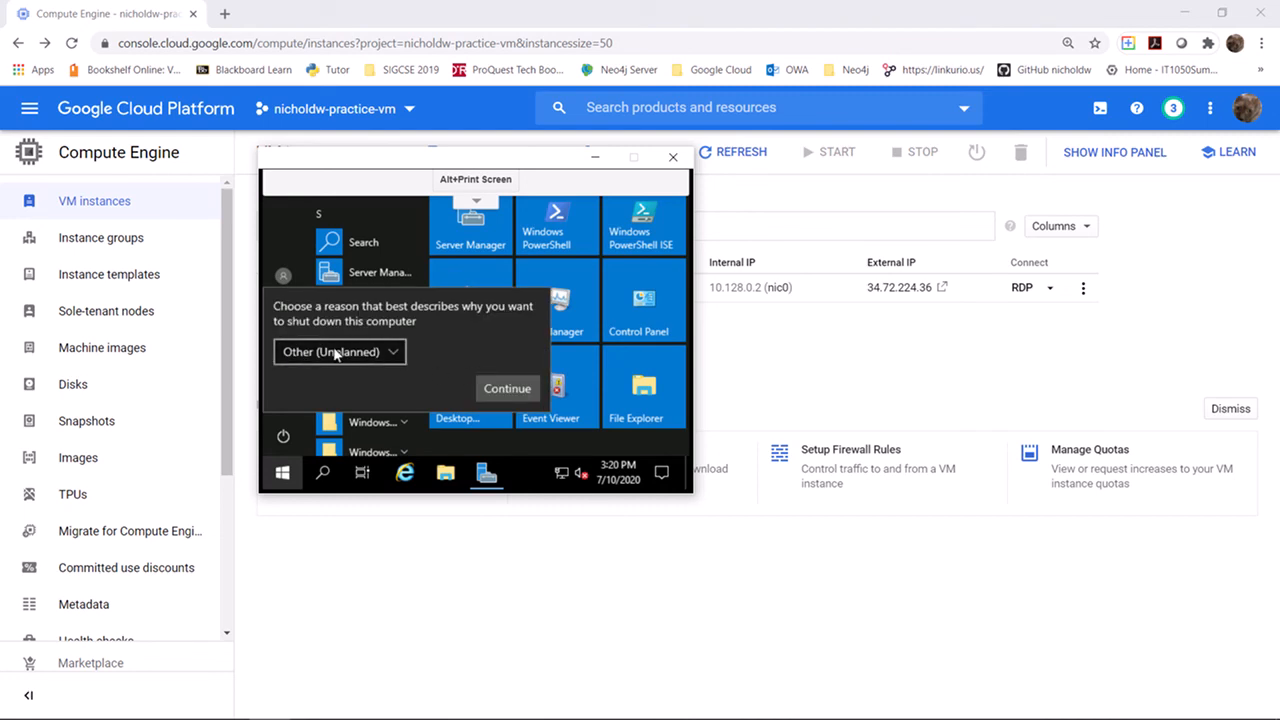
click(507, 389)
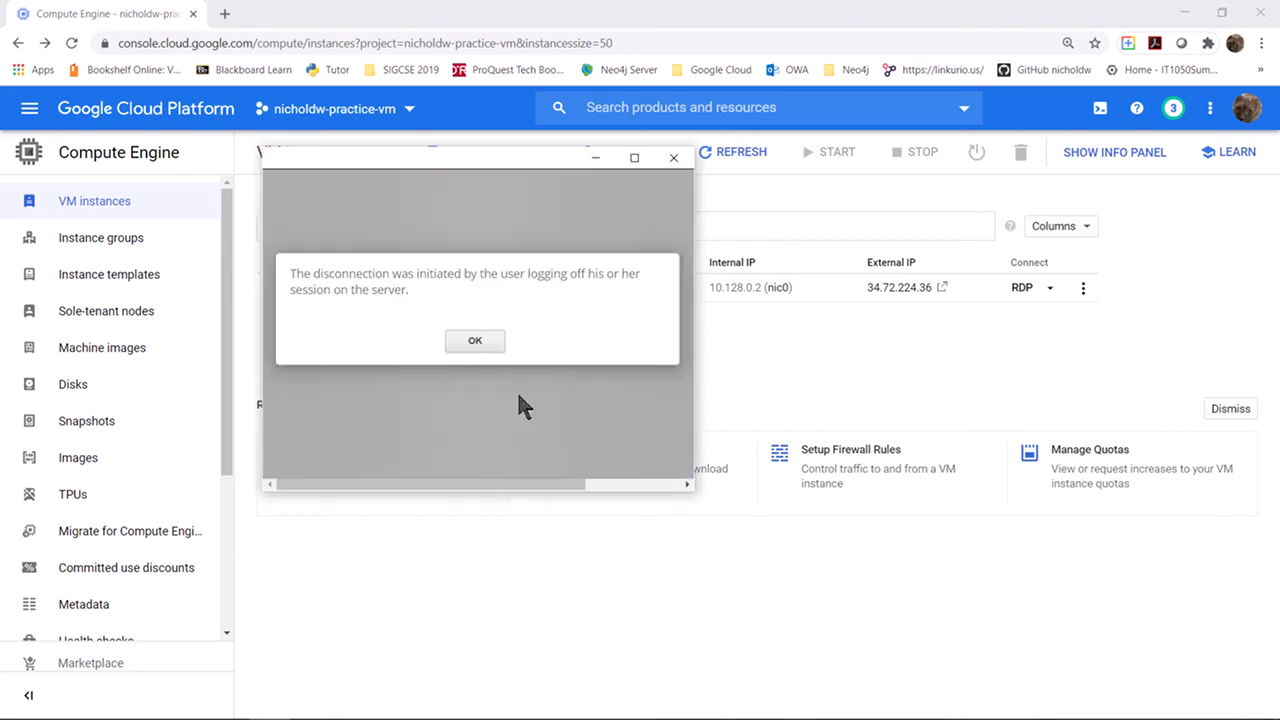
click(476, 341)
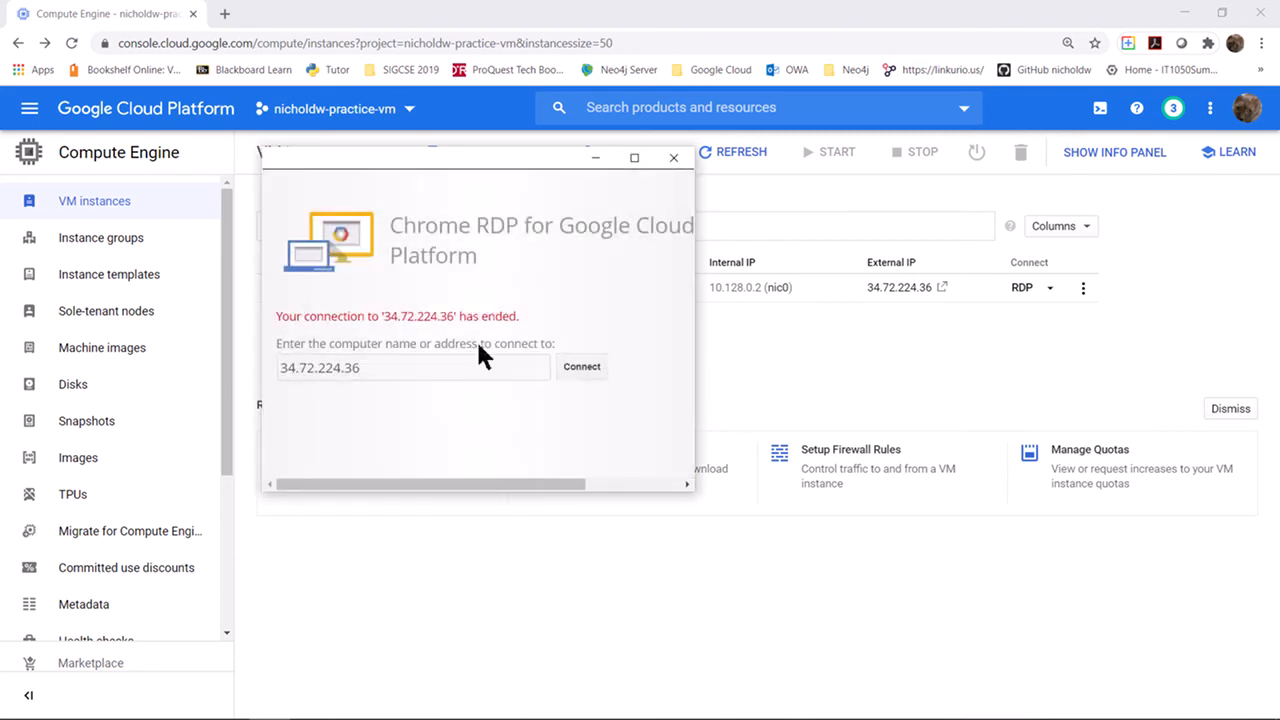
click(675, 160)
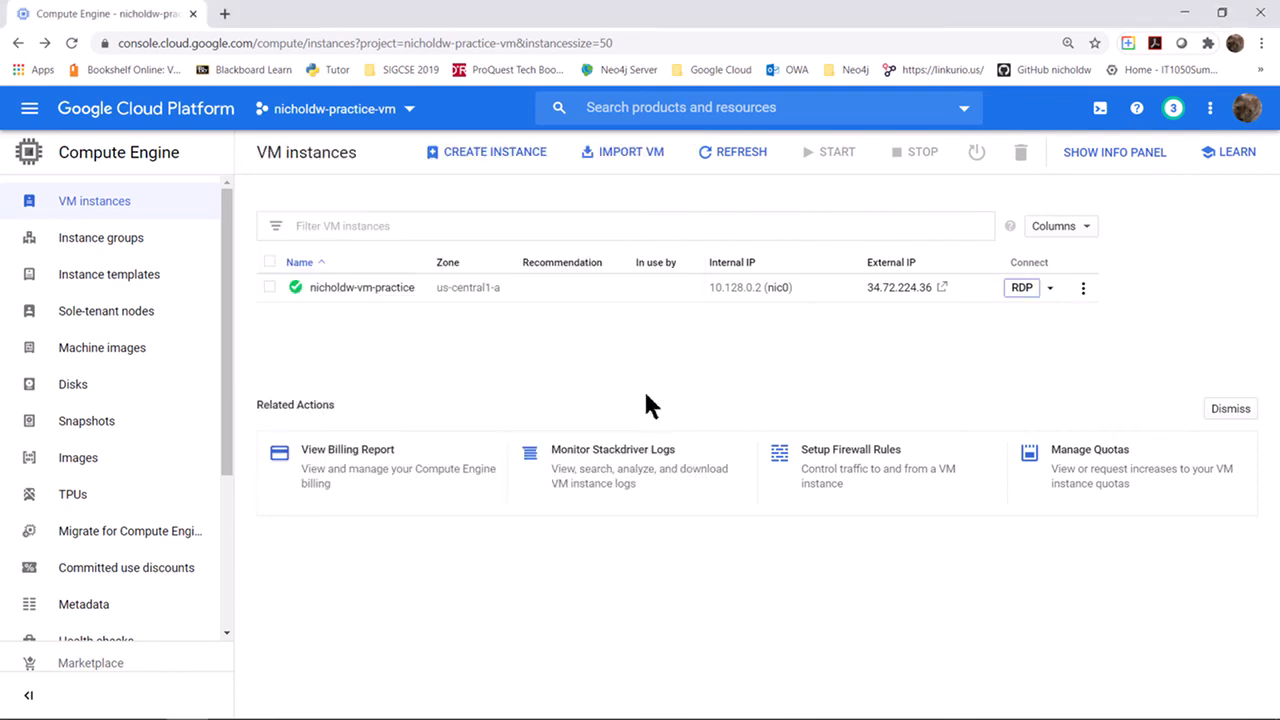
Step: Reload the VM instances page and check the instance's status and available actions after the shutdown
click(1083, 288)
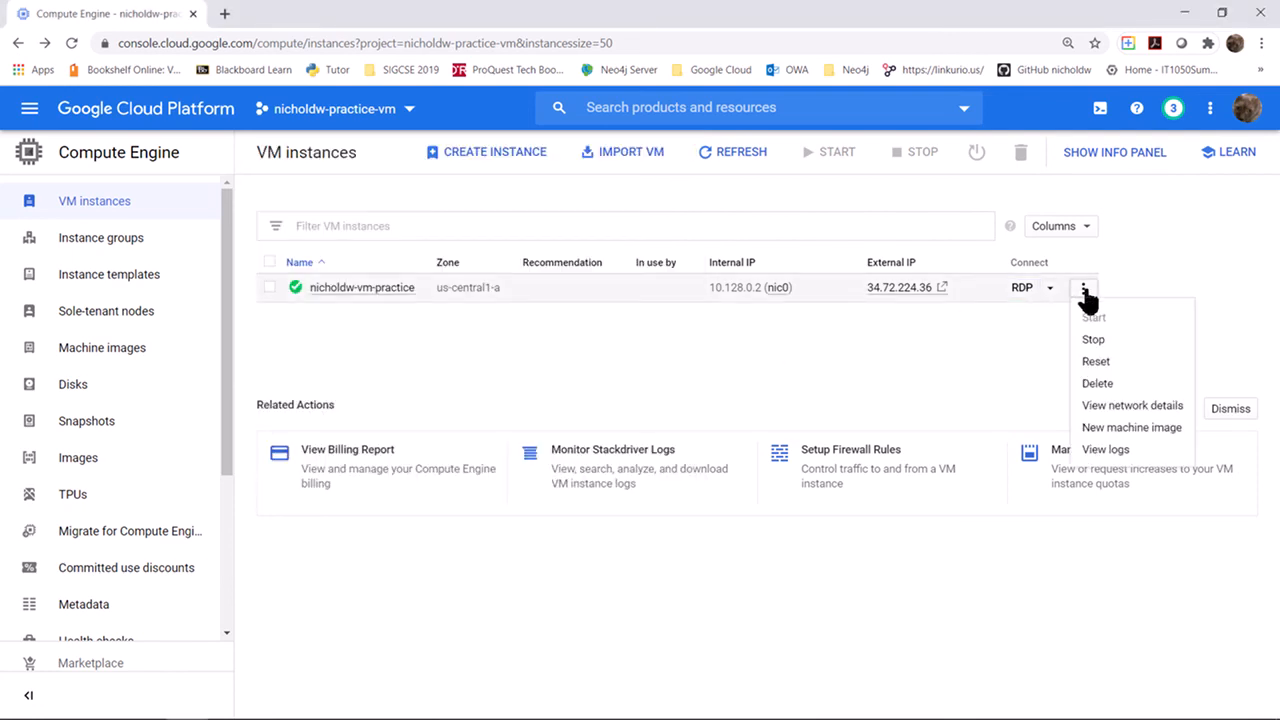
click(825, 378)
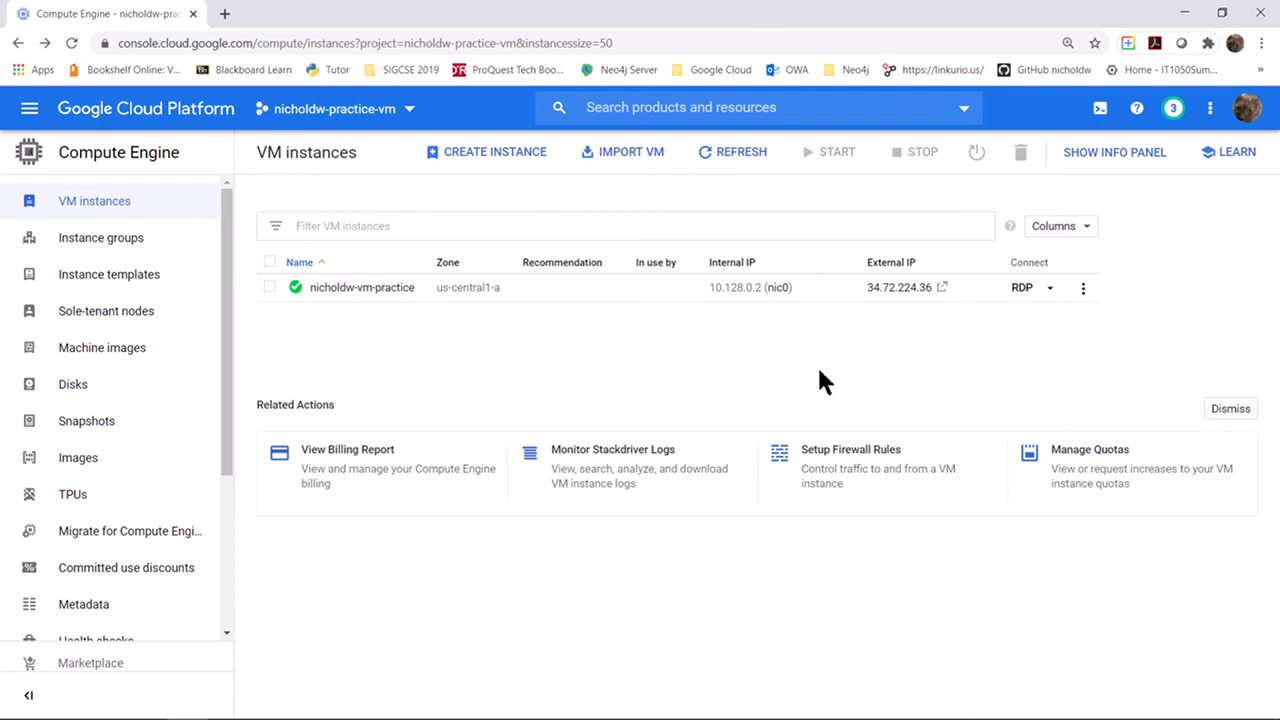
right_click(600, 321)
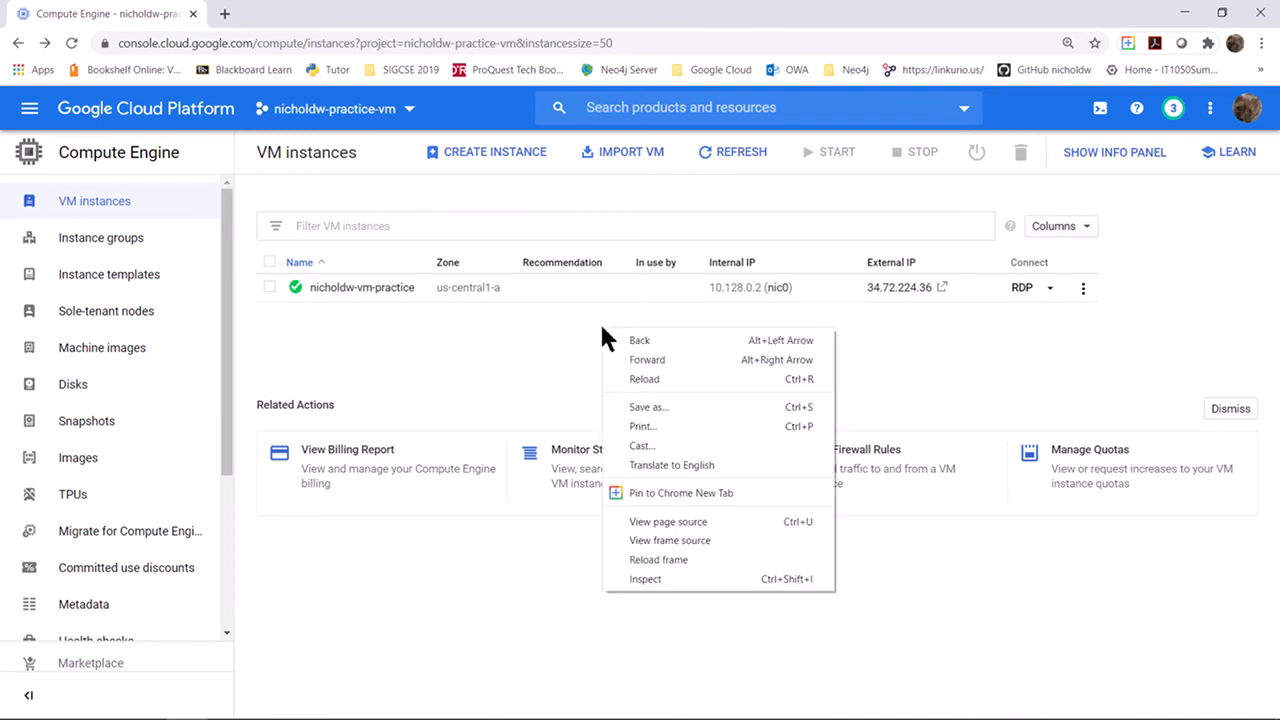
click(430, 342)
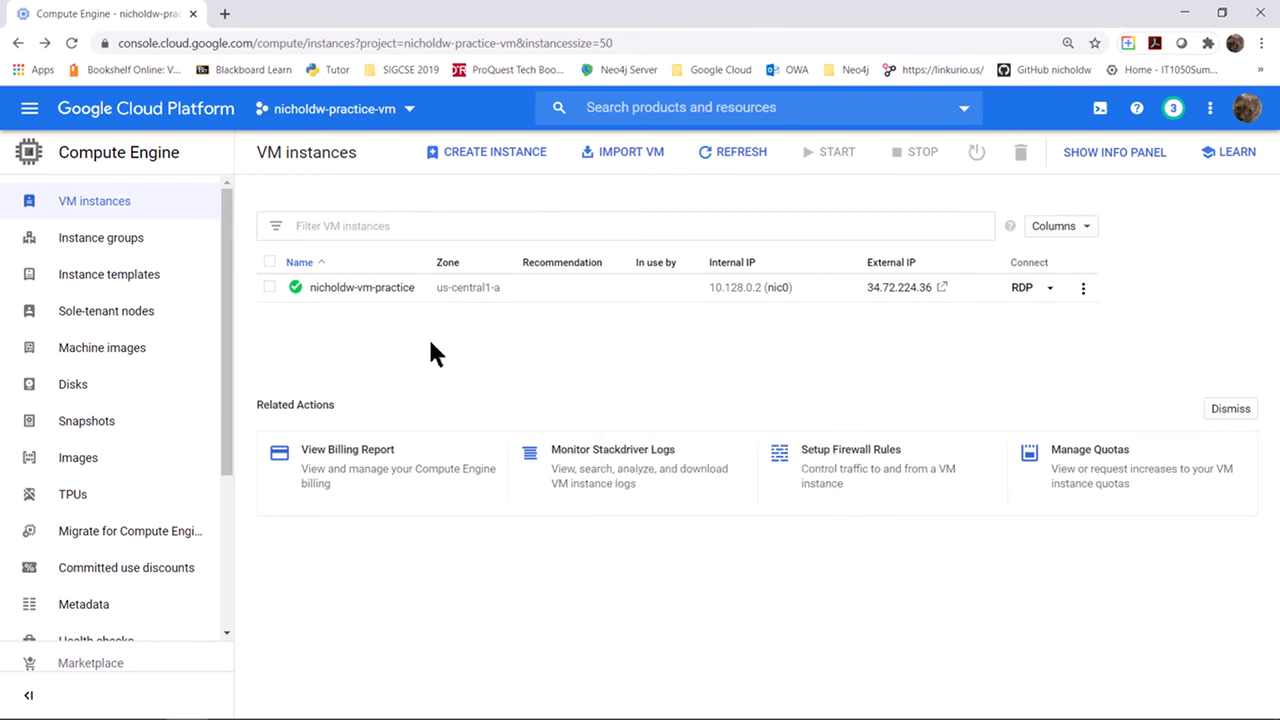
right_click(152, 18)
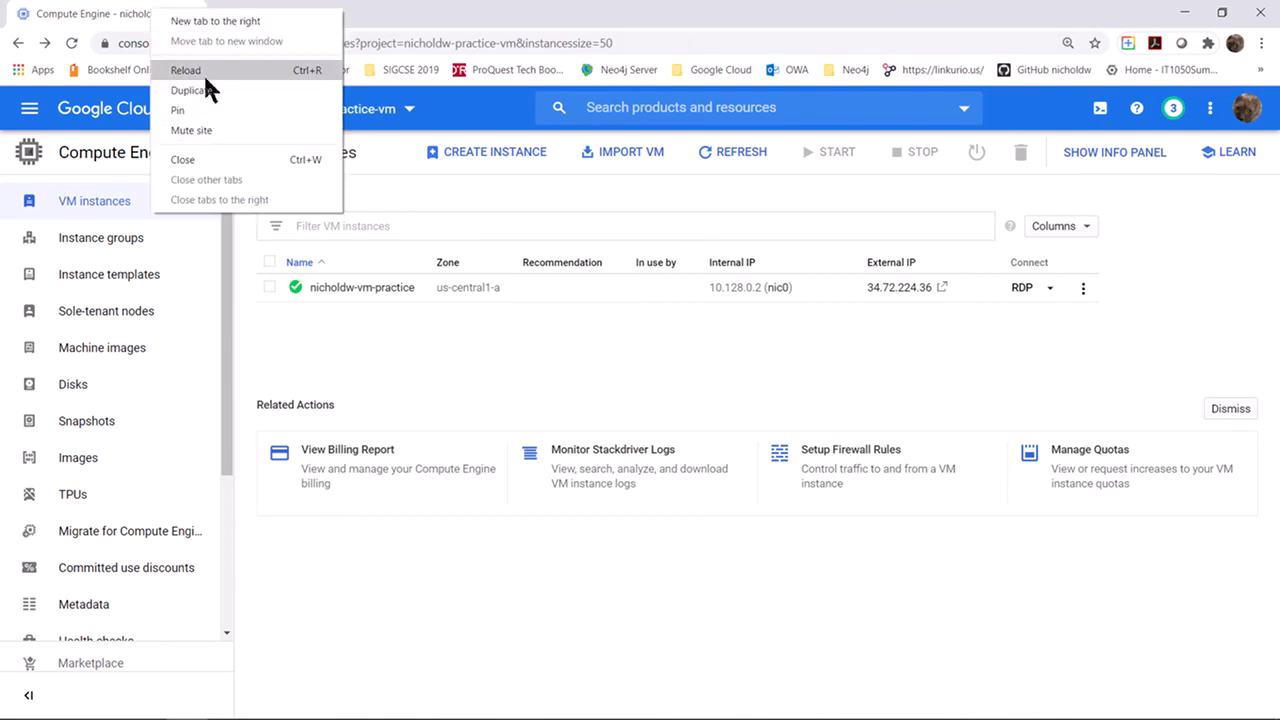
click(203, 70)
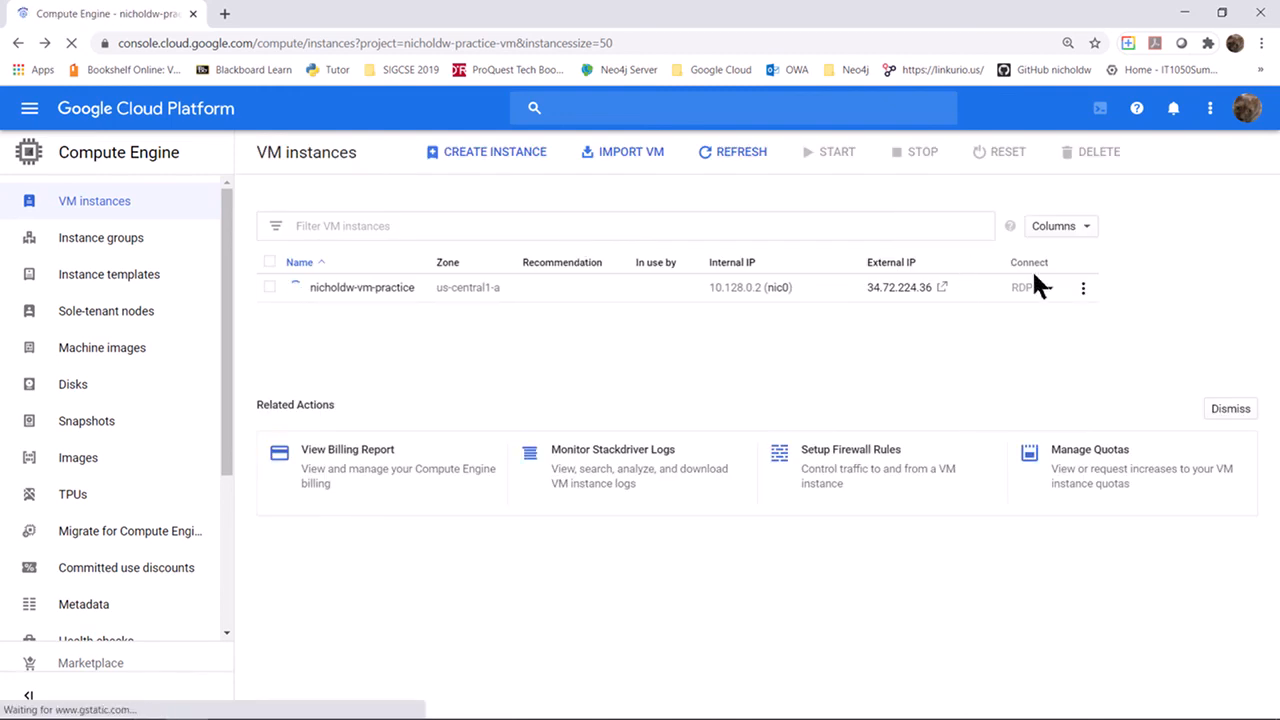
click(1082, 290)
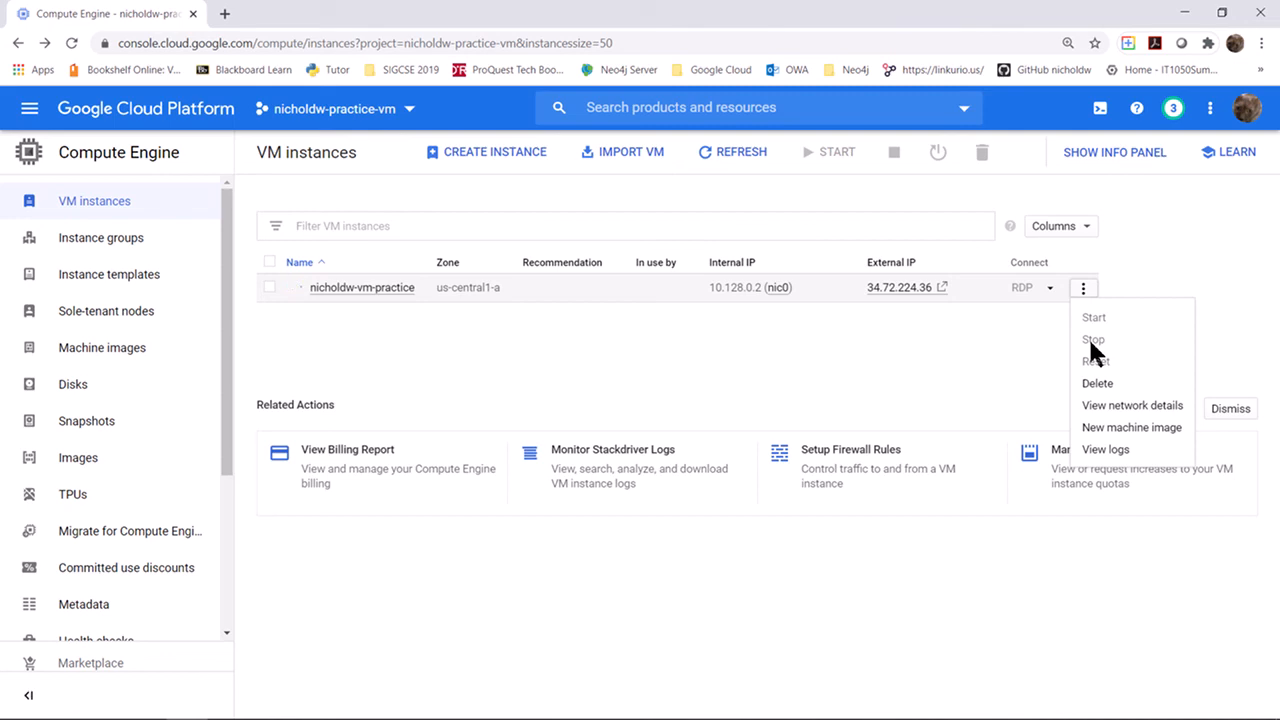
mouse_move(291, 285)
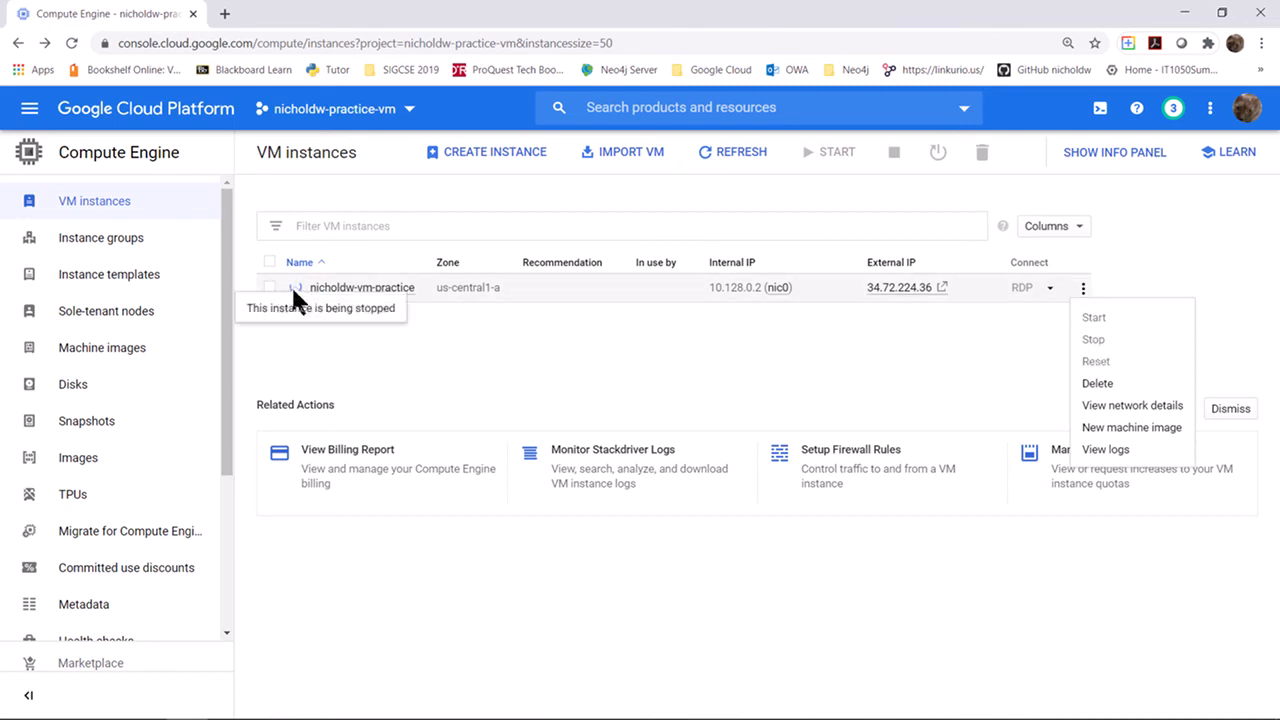